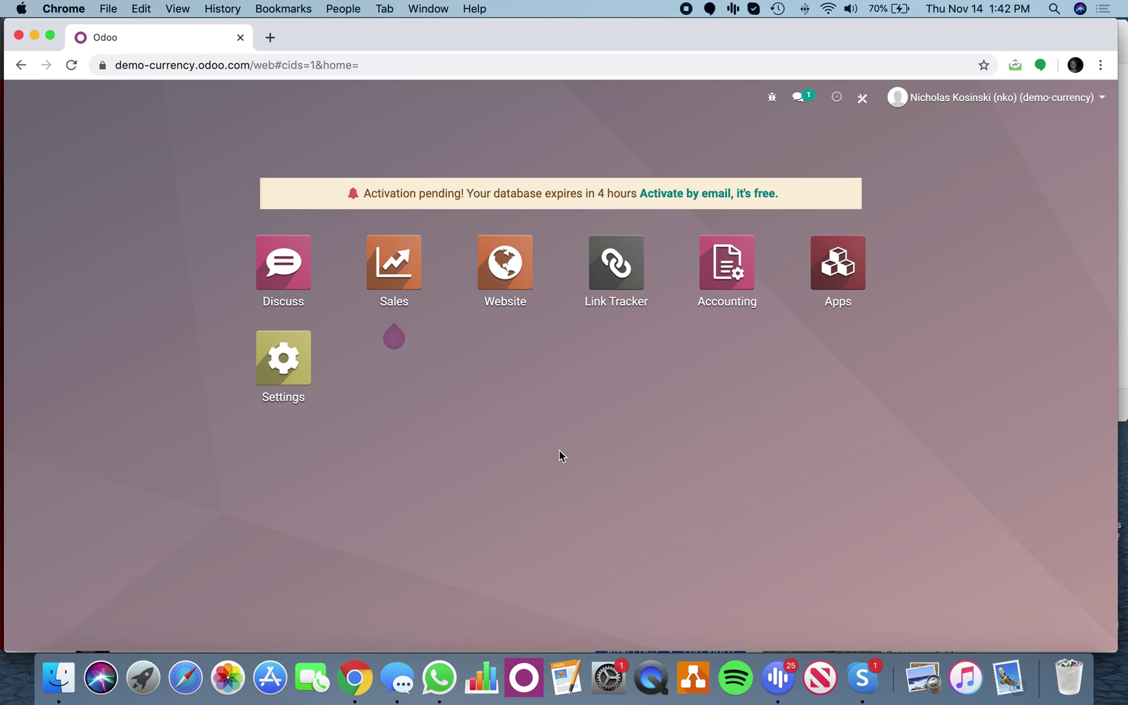
Look up the CAD currency record's current rate of 1.326543602801 in the Currencies list
text(curren)
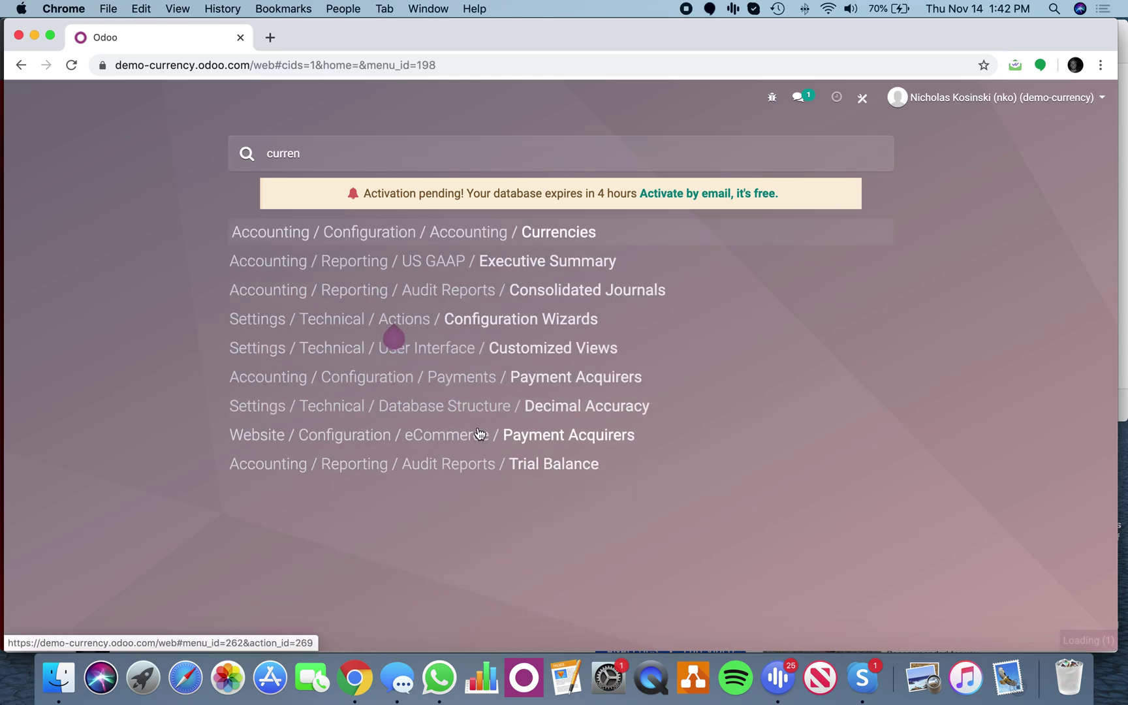
key(Return)
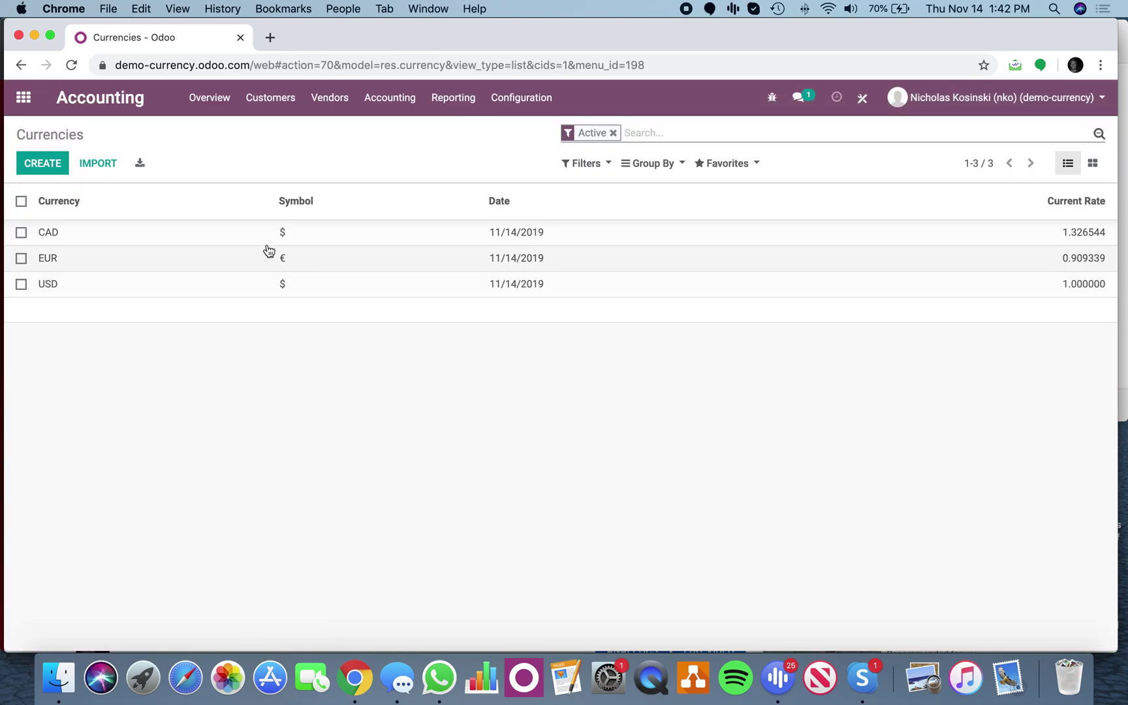
click(265, 238)
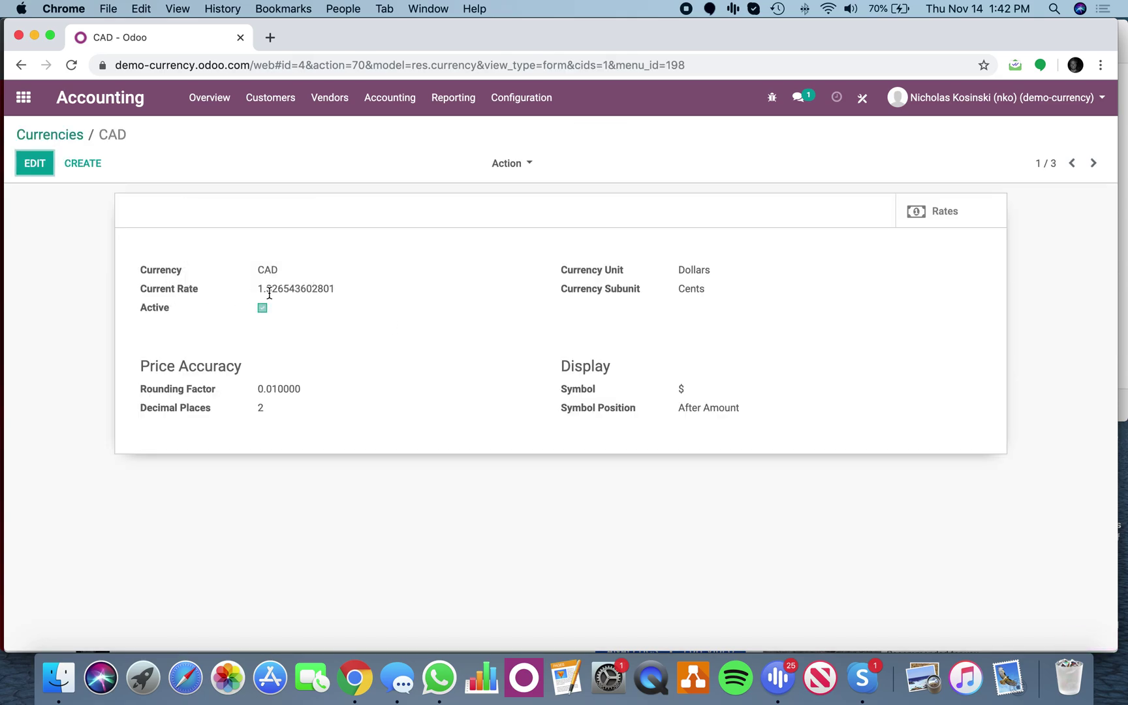
drag(284, 289, 278, 289)
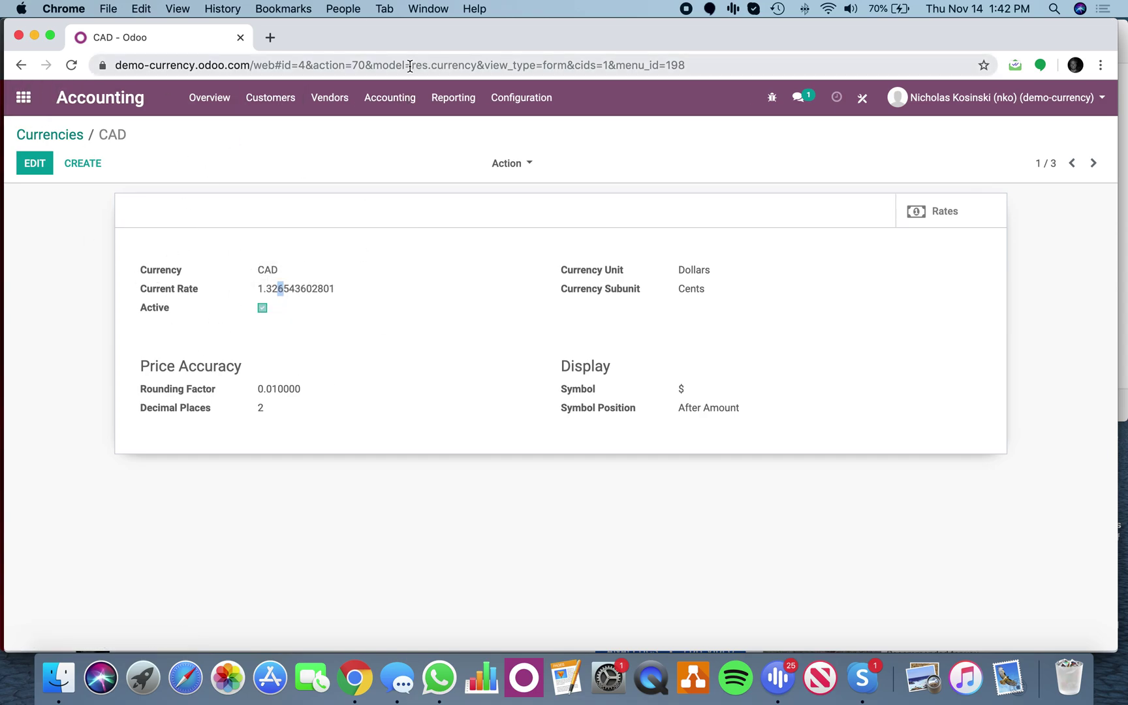
drag(413, 65, 473, 78)
click(23, 97)
Open Test Product 2 from Sales Products in edit mode on its Currencies tab
text(prod)
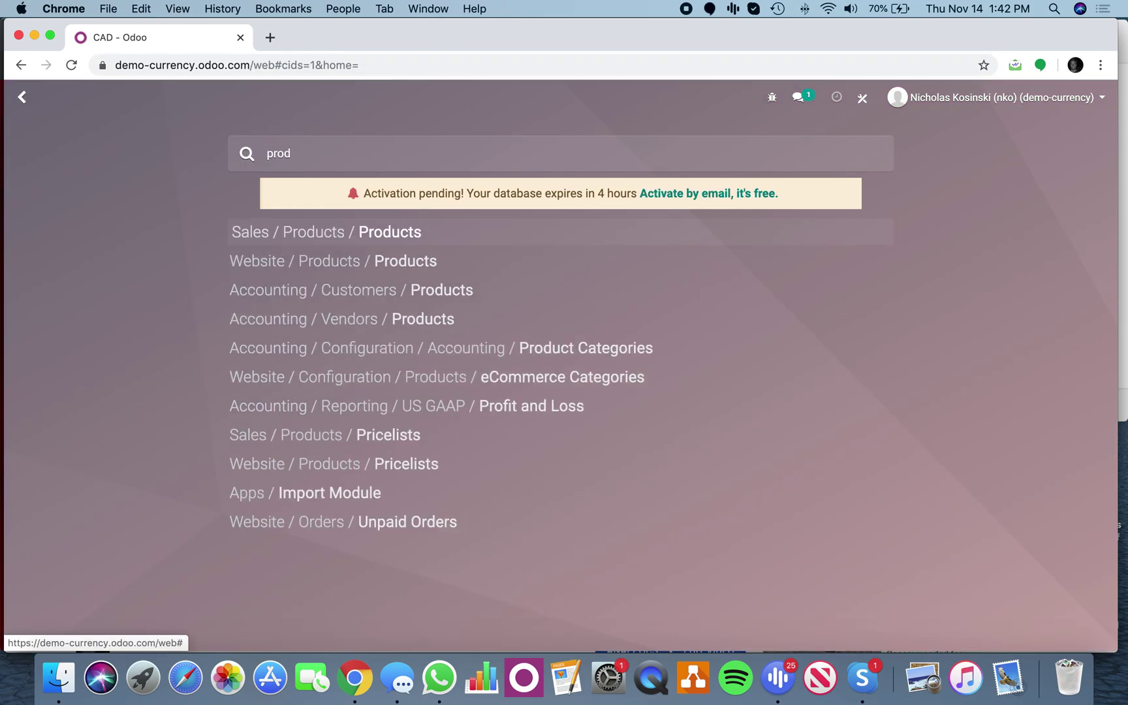
key(Return)
click(350, 251)
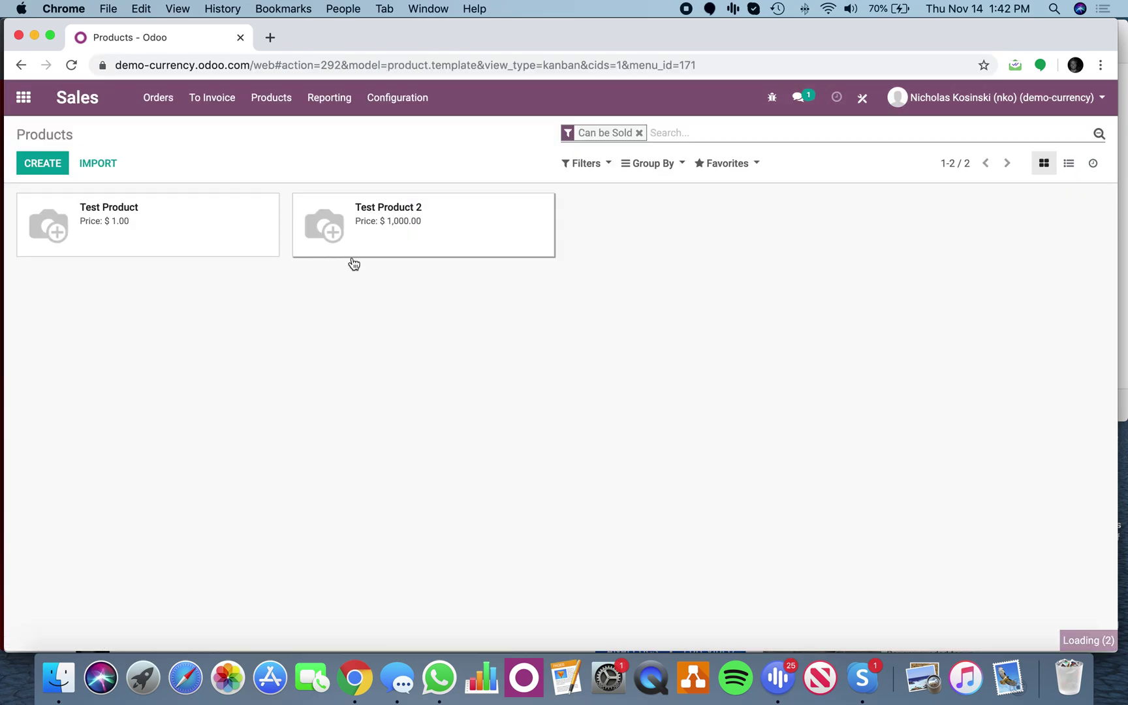
click(34, 163)
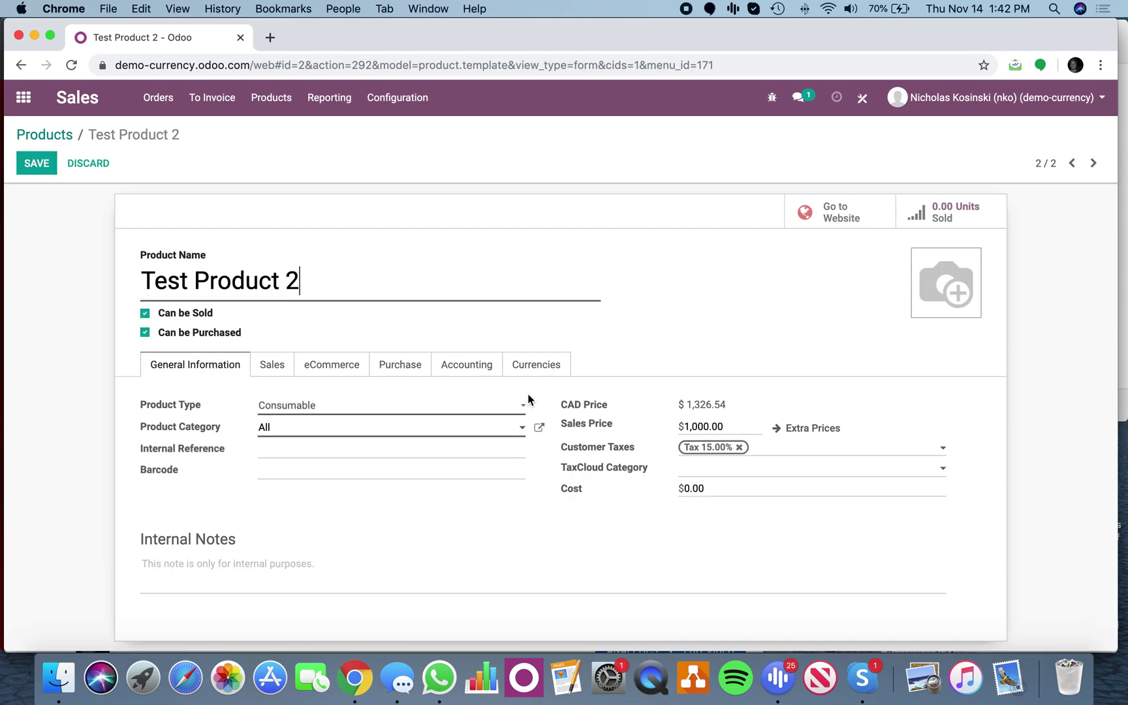
click(536, 364)
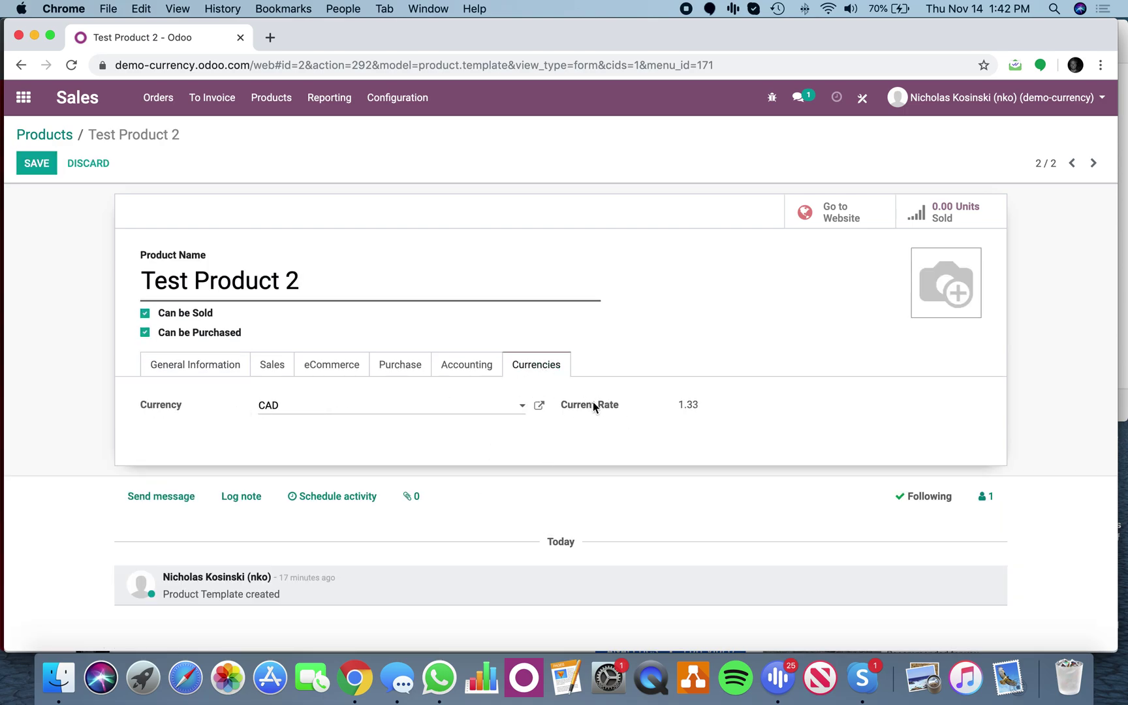
Open the product's CAD currency record, check its 1.33 current rate, and save it
mouse_move(594, 402)
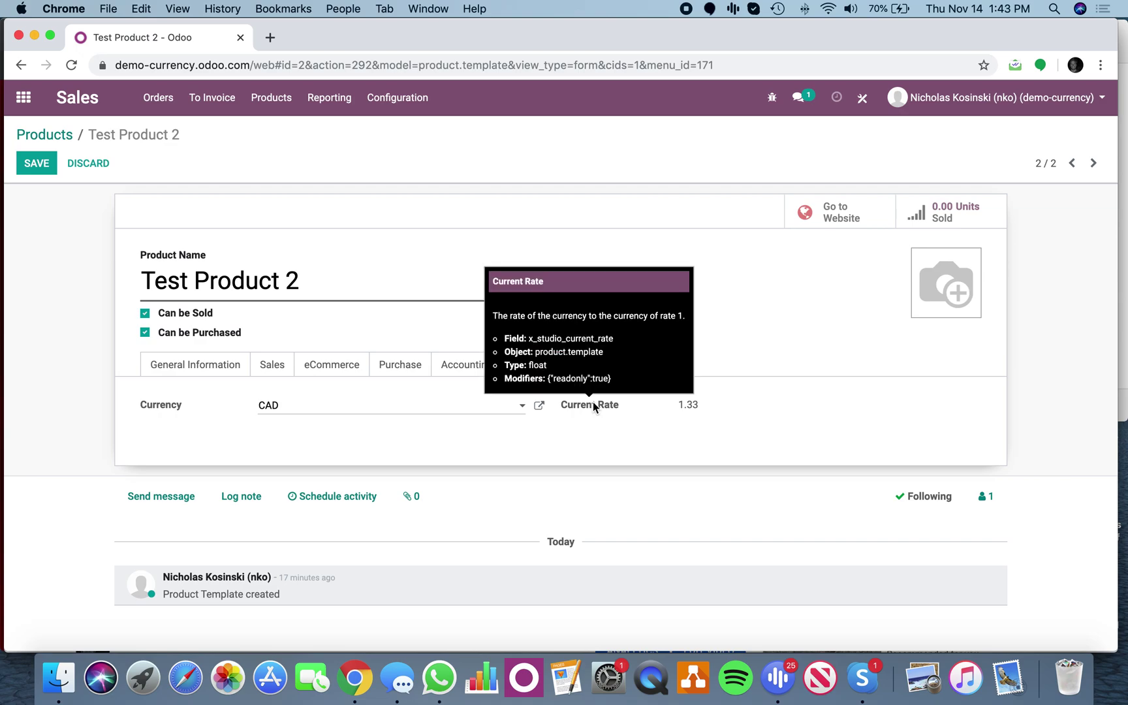
click(547, 406)
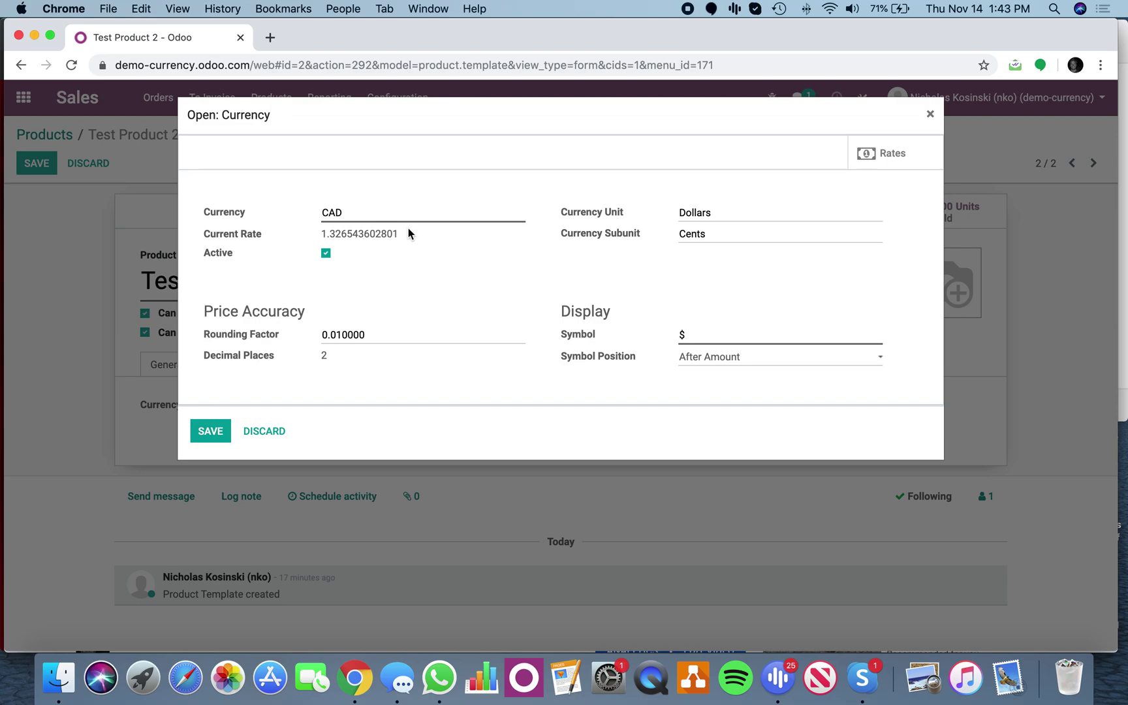
drag(408, 233, 317, 235)
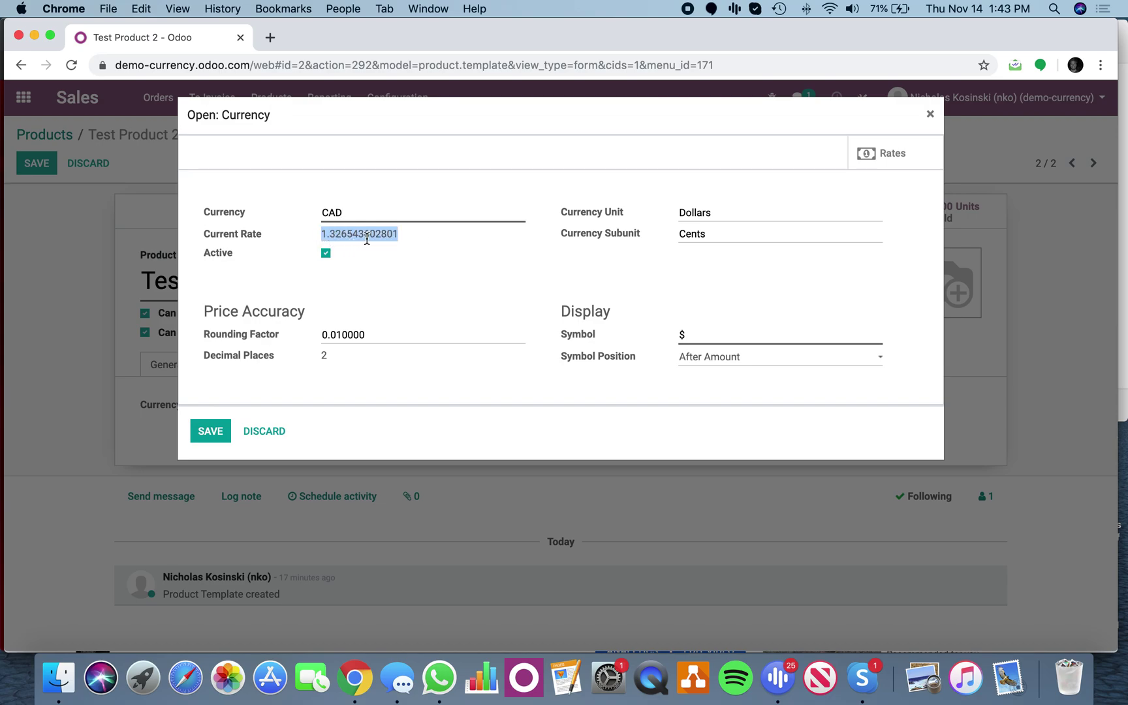
click(211, 431)
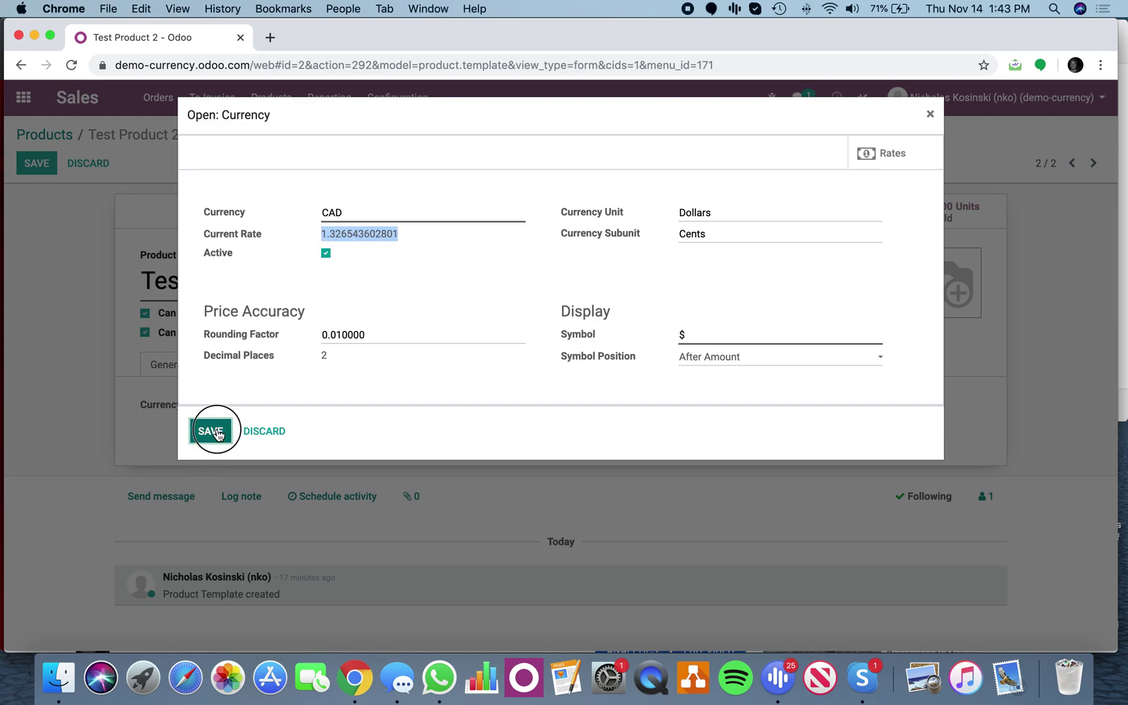
click(346, 233)
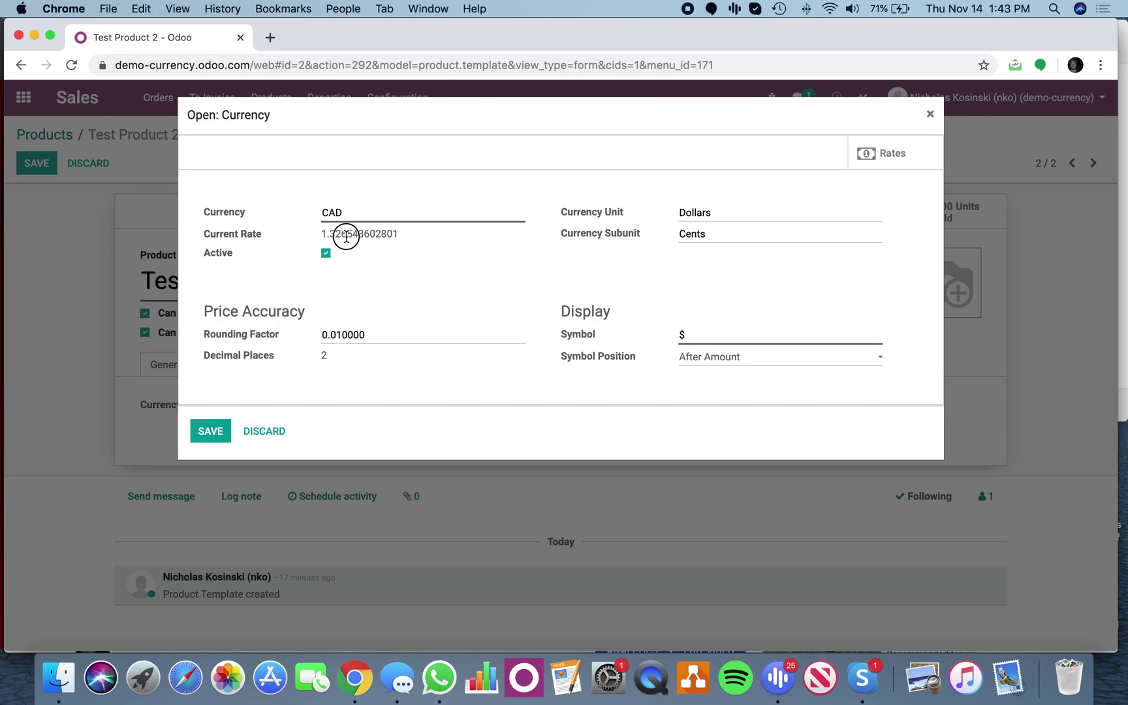
click(210, 431)
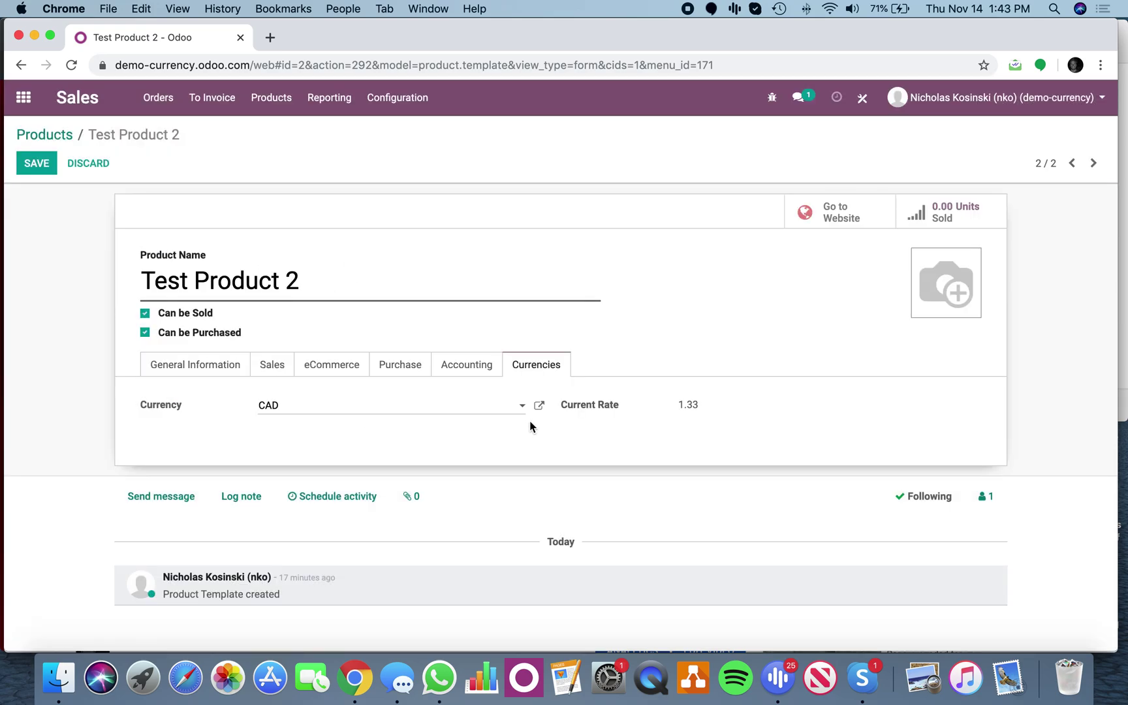
click(424, 408)
Switch the product currency to EUR and back to CAD, then save Test Product 2
click(414, 450)
click(449, 411)
click(452, 428)
click(46, 172)
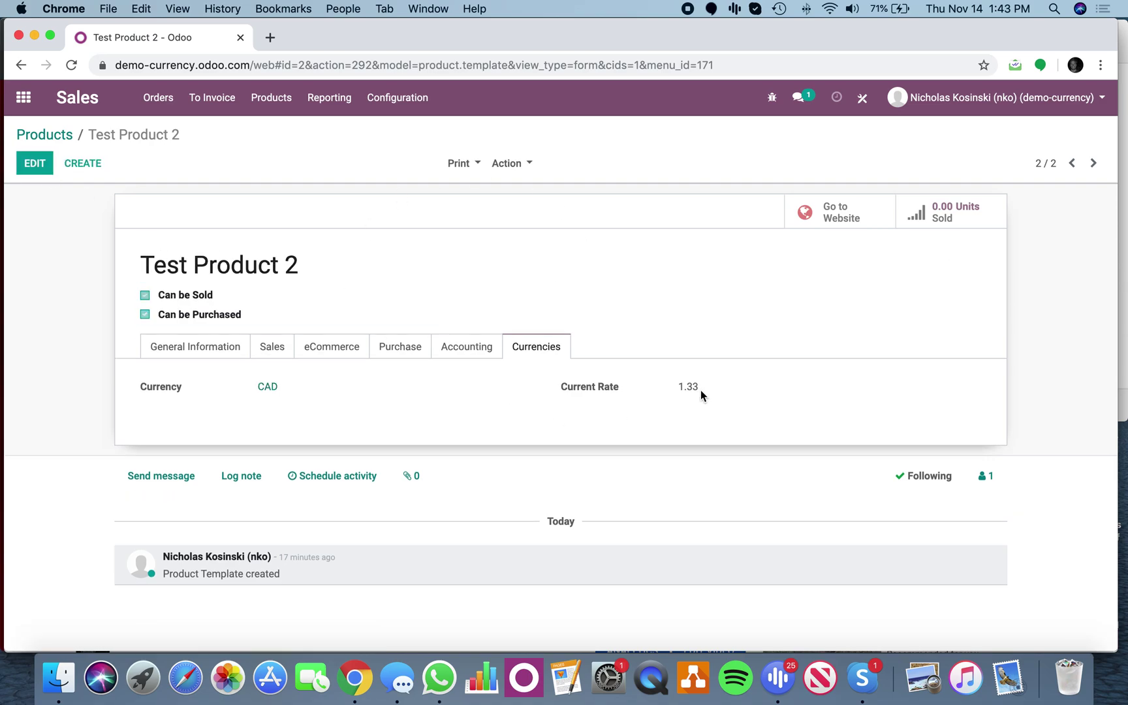
Inspect the CAD Price field (1,326.54) in Studio, whose formula multiplies record.list_price by the current rate
click(220, 351)
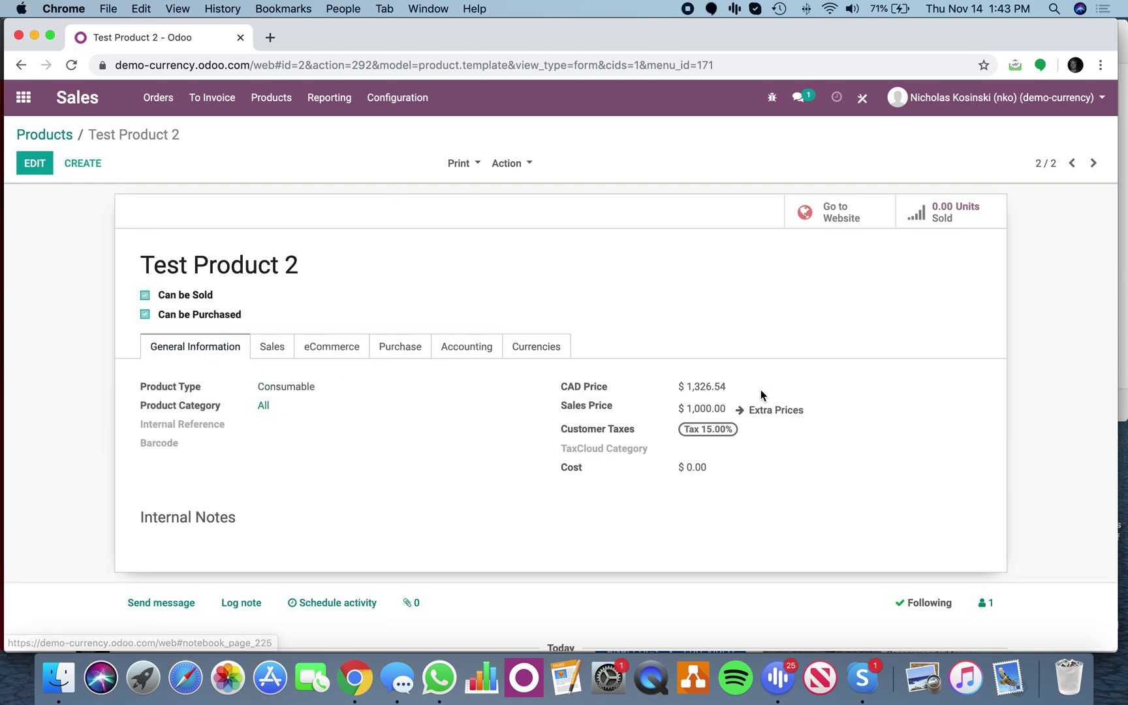
drag(727, 386, 681, 385)
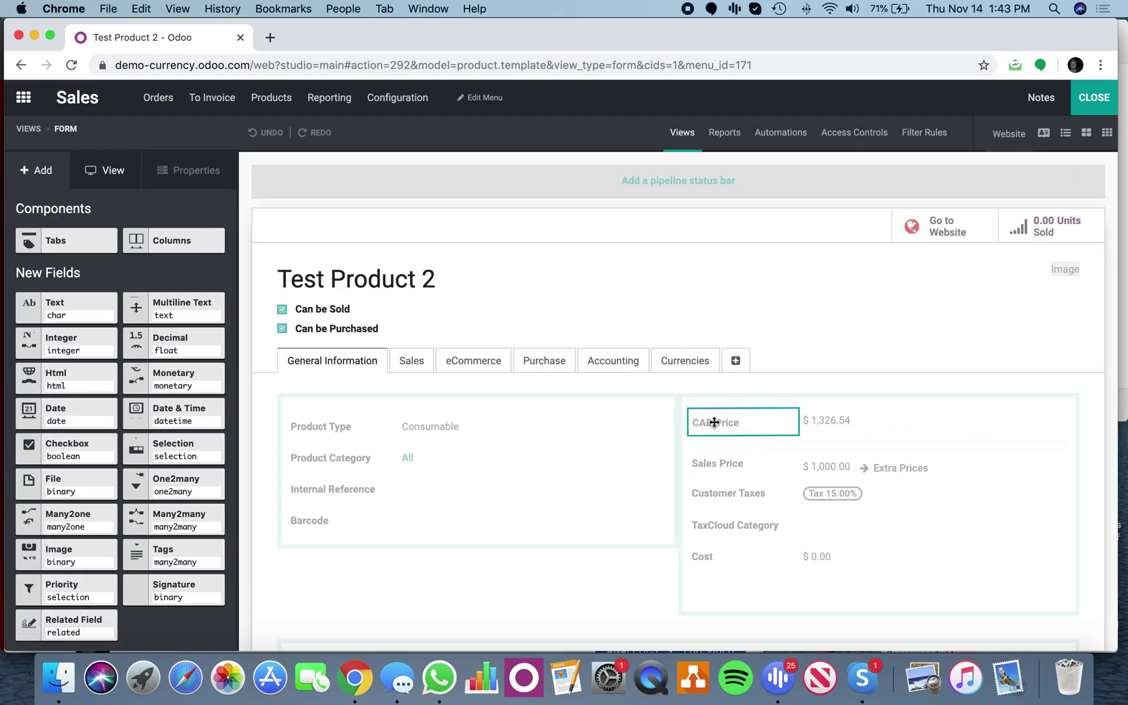
click(712, 423)
scroll(212, 580, down, 2)
click(134, 613)
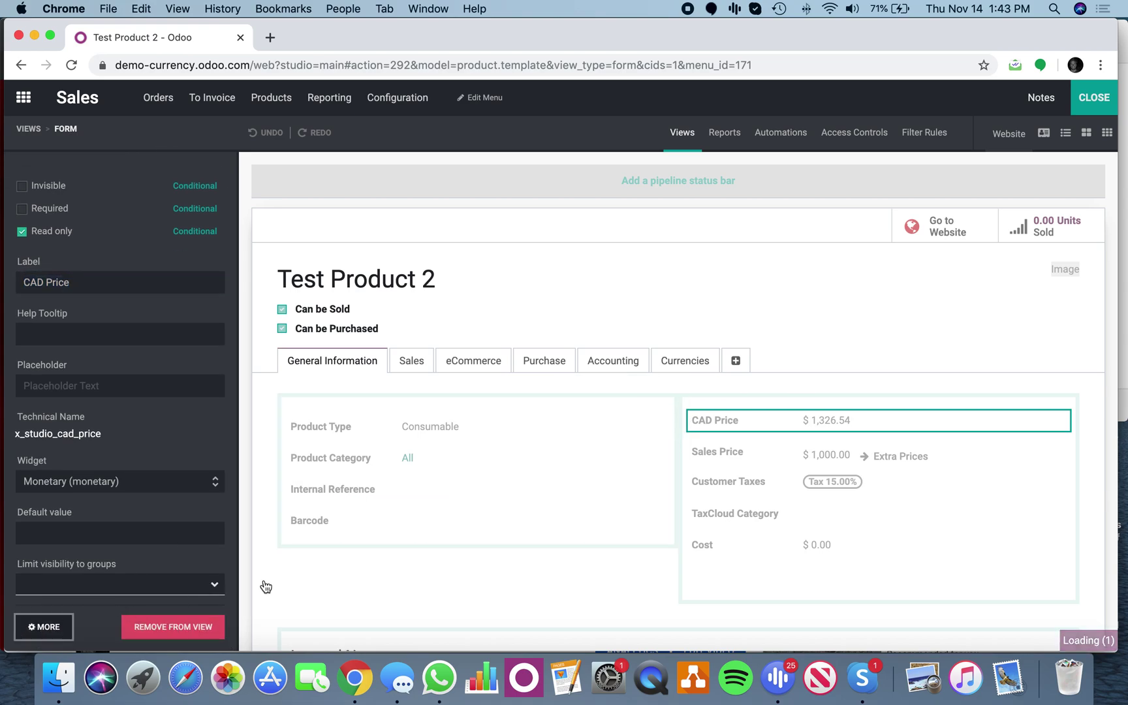
scroll(385, 559, down, 5)
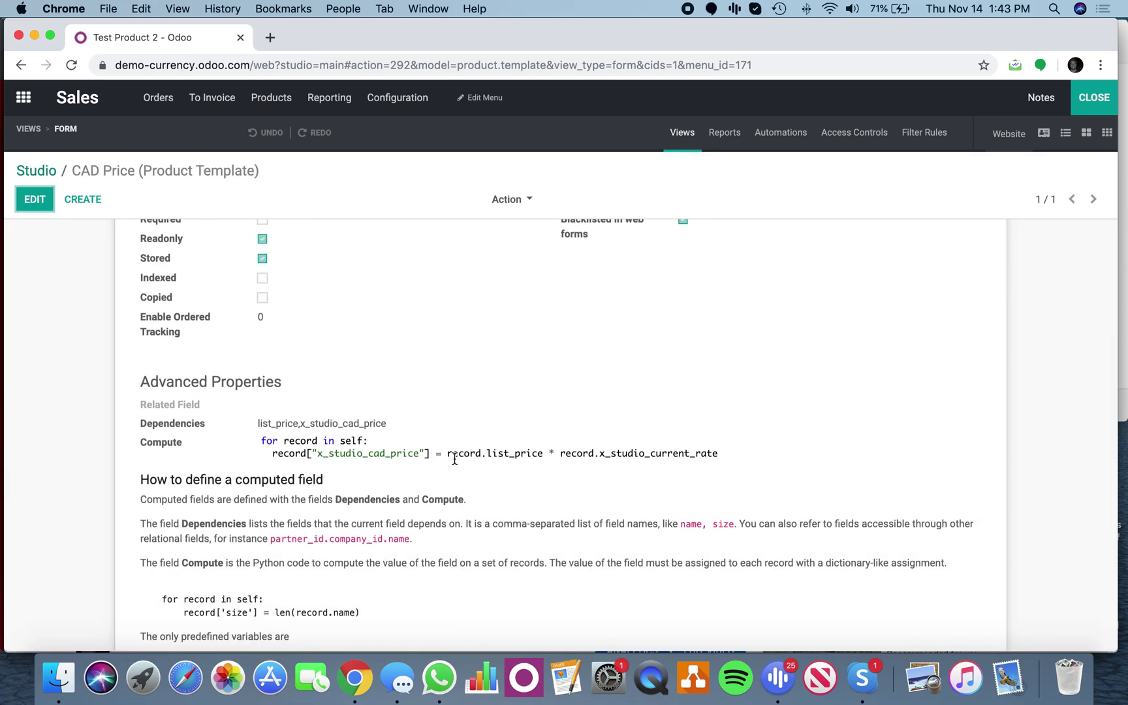
drag(448, 453, 544, 454)
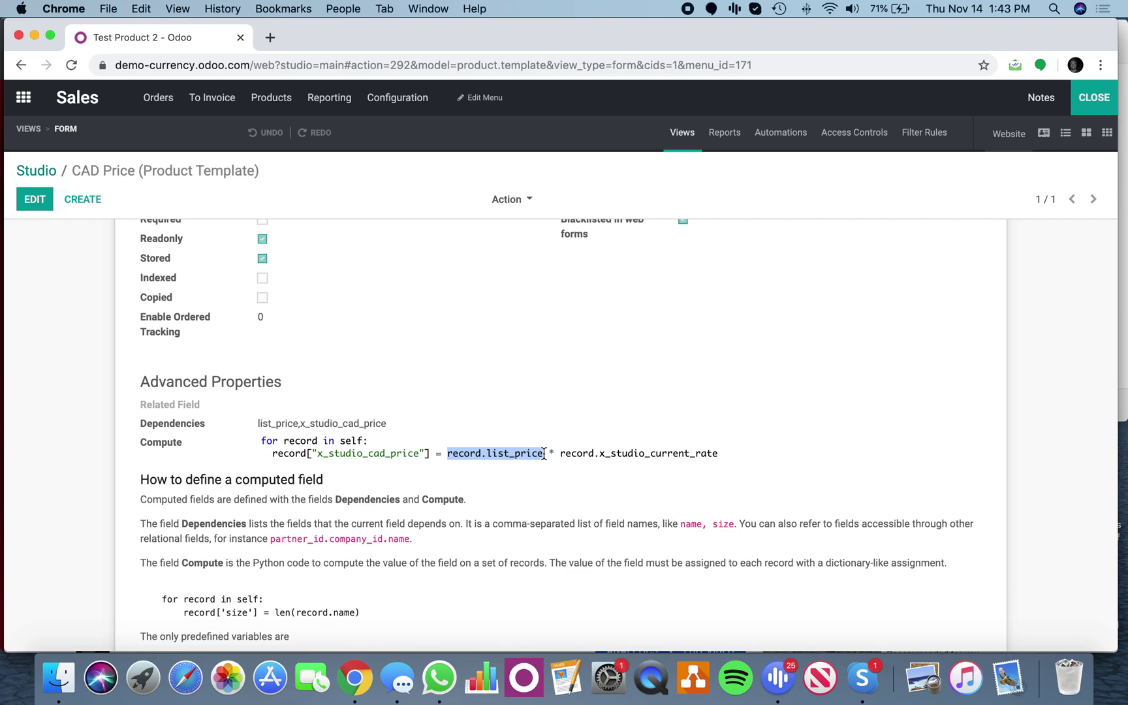
drag(723, 453, 606, 453)
click(1099, 113)
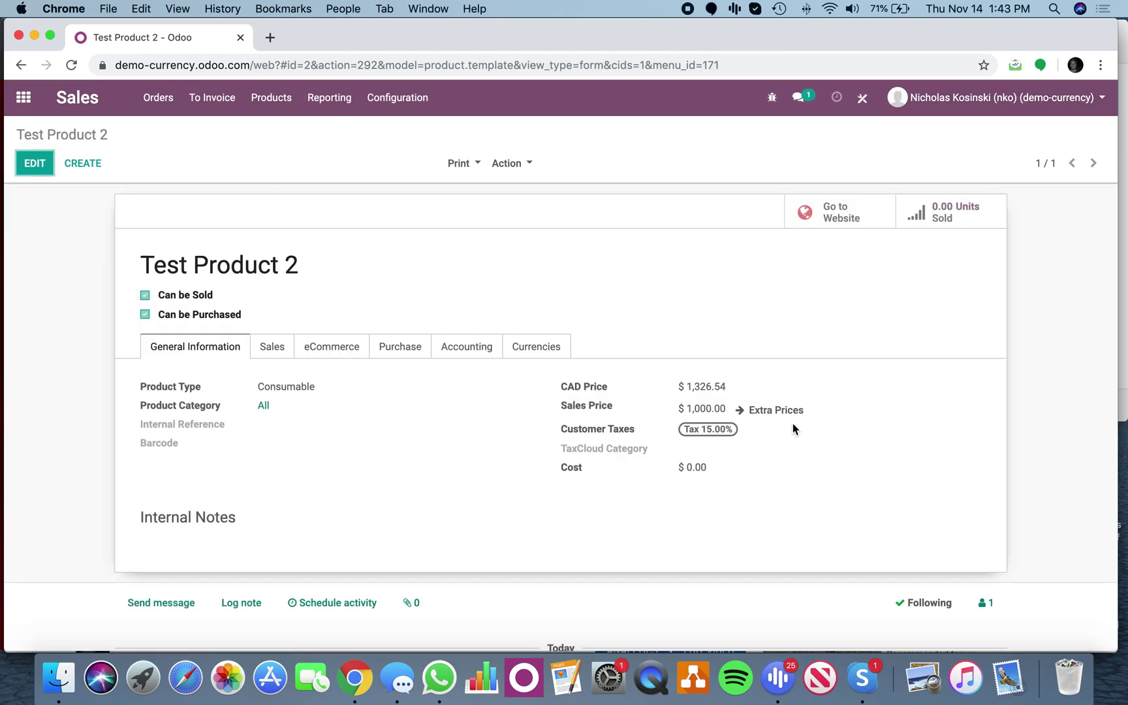
Change the sales price to 950 and save, then search 'websit' from the app menu
click(36, 168)
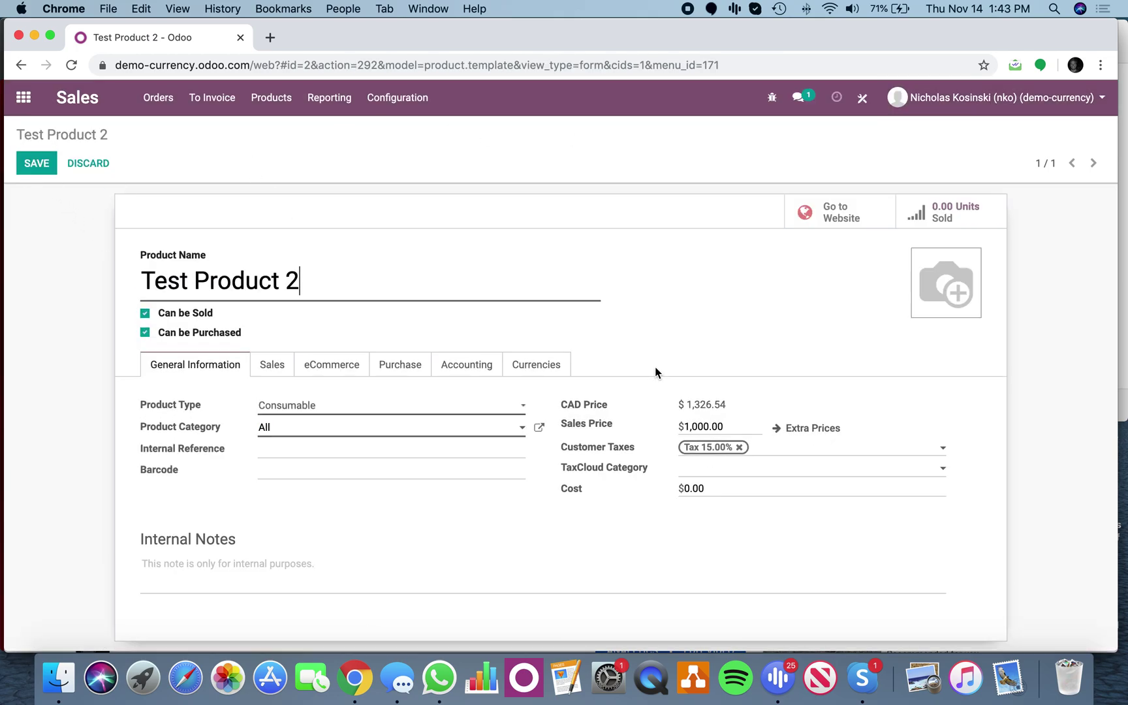
click(729, 430)
text(950)
click(44, 160)
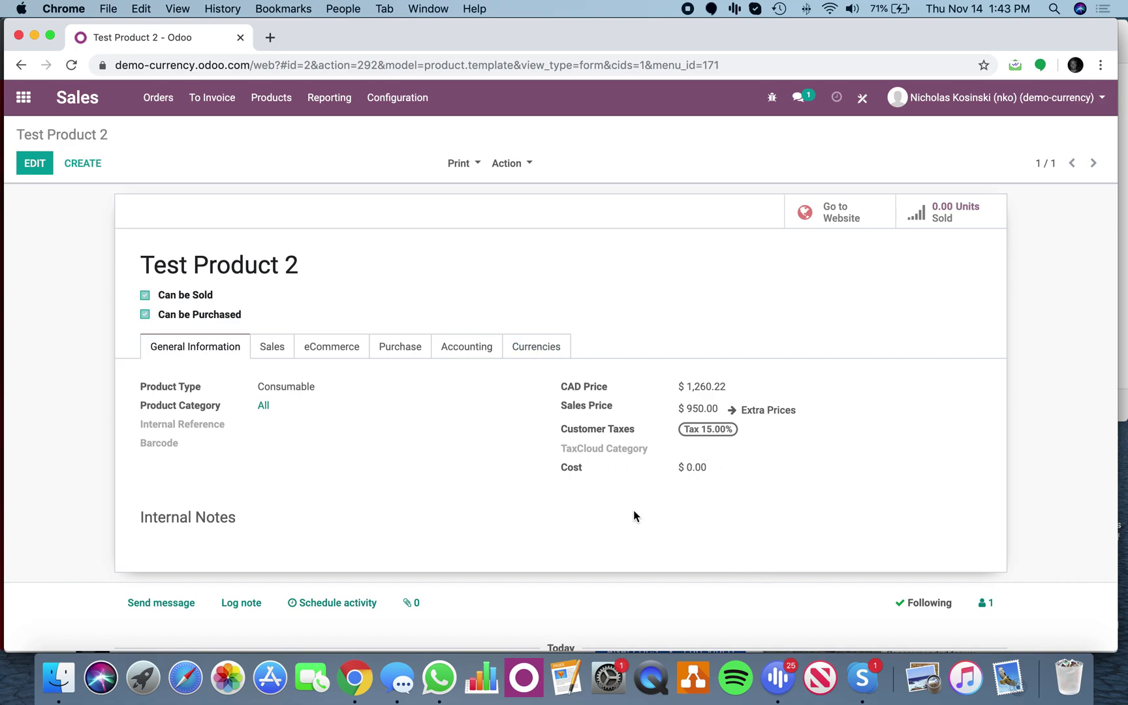
click(23, 97)
text(websit)
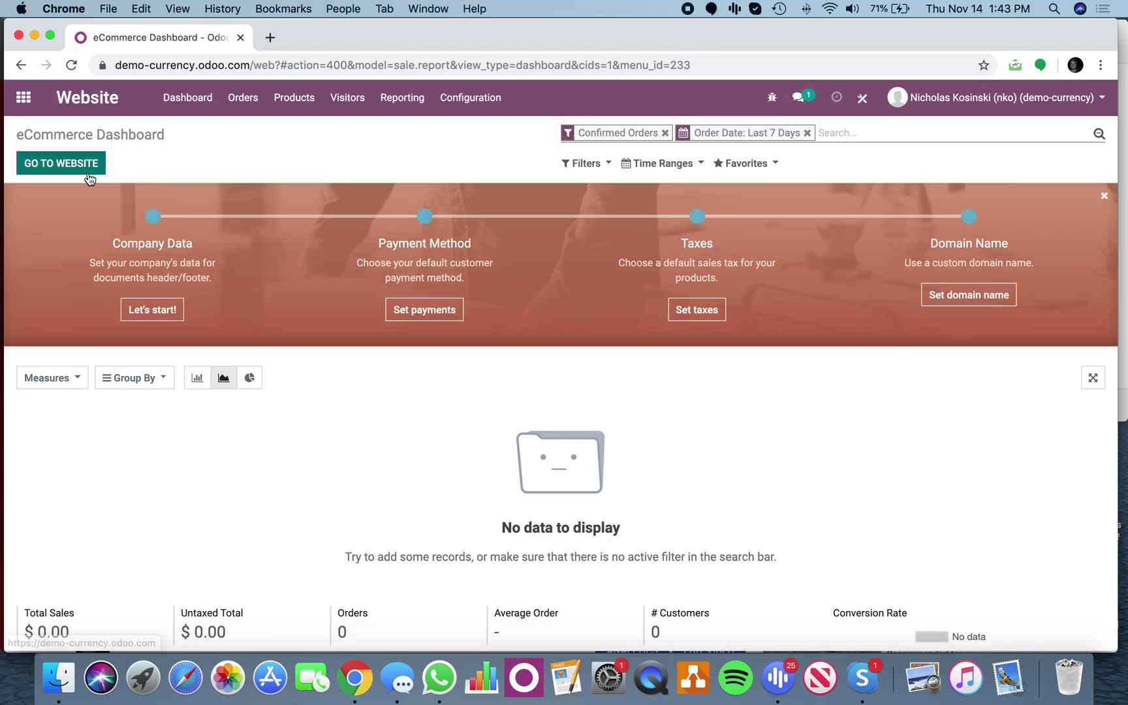
Go through the website Shop to Test Product 2's page and highlight its Canadian Pricing of $1,260.22
click(90, 171)
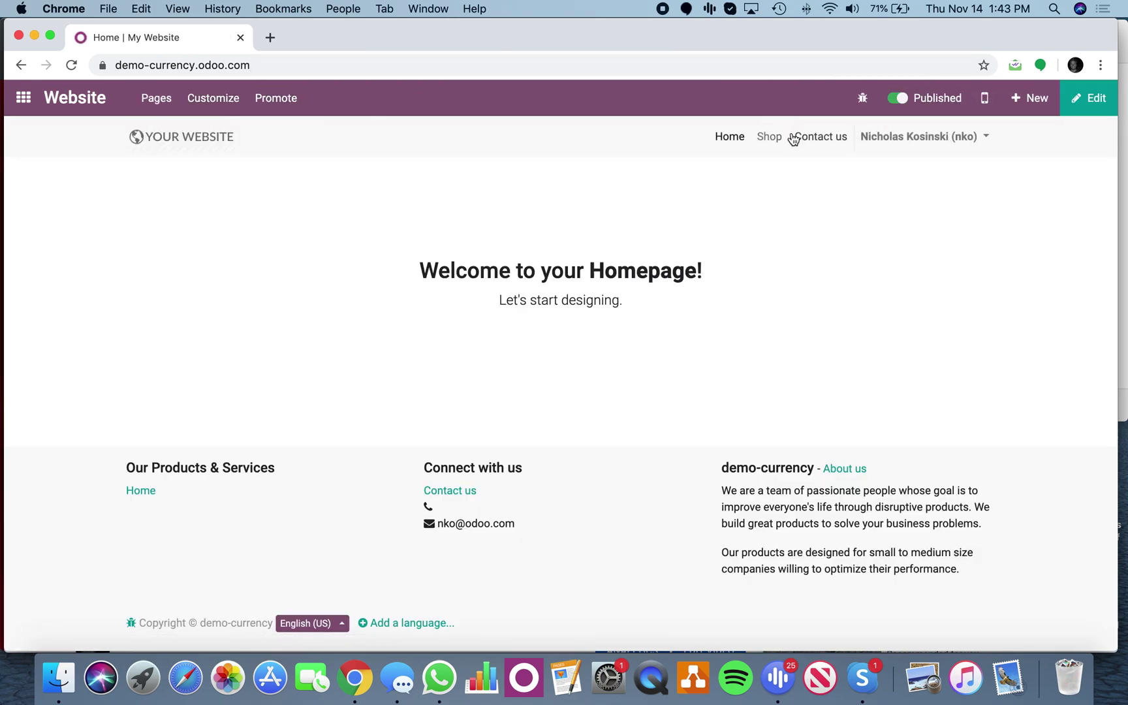
click(777, 135)
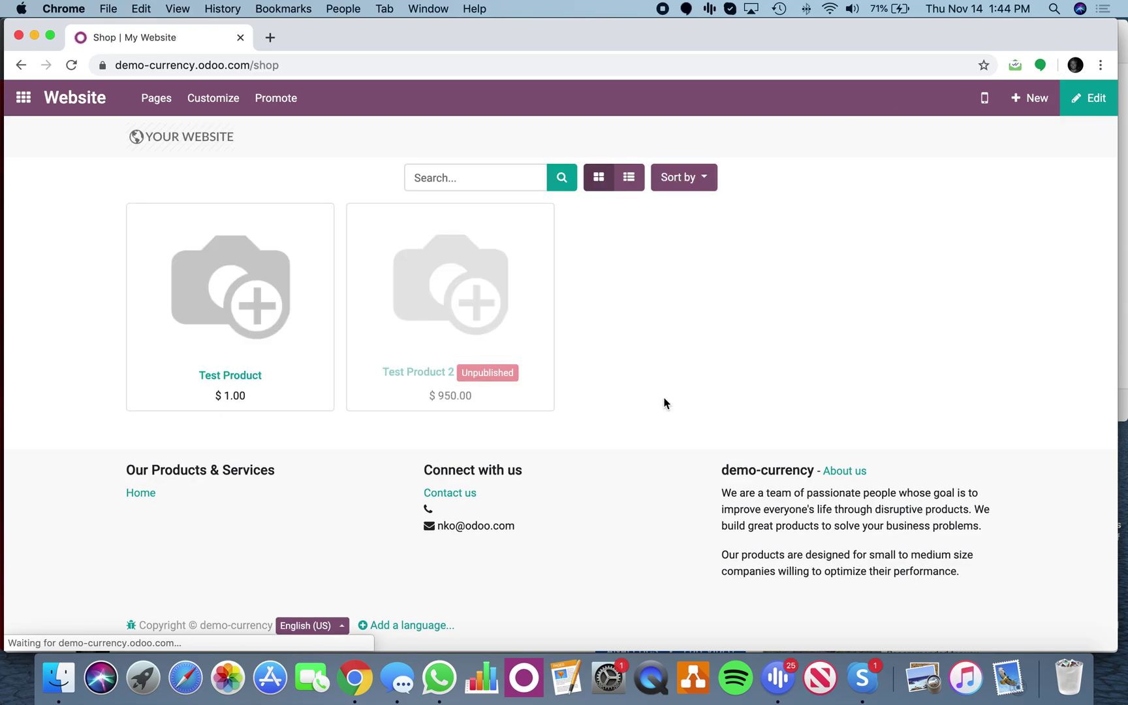
click(418, 373)
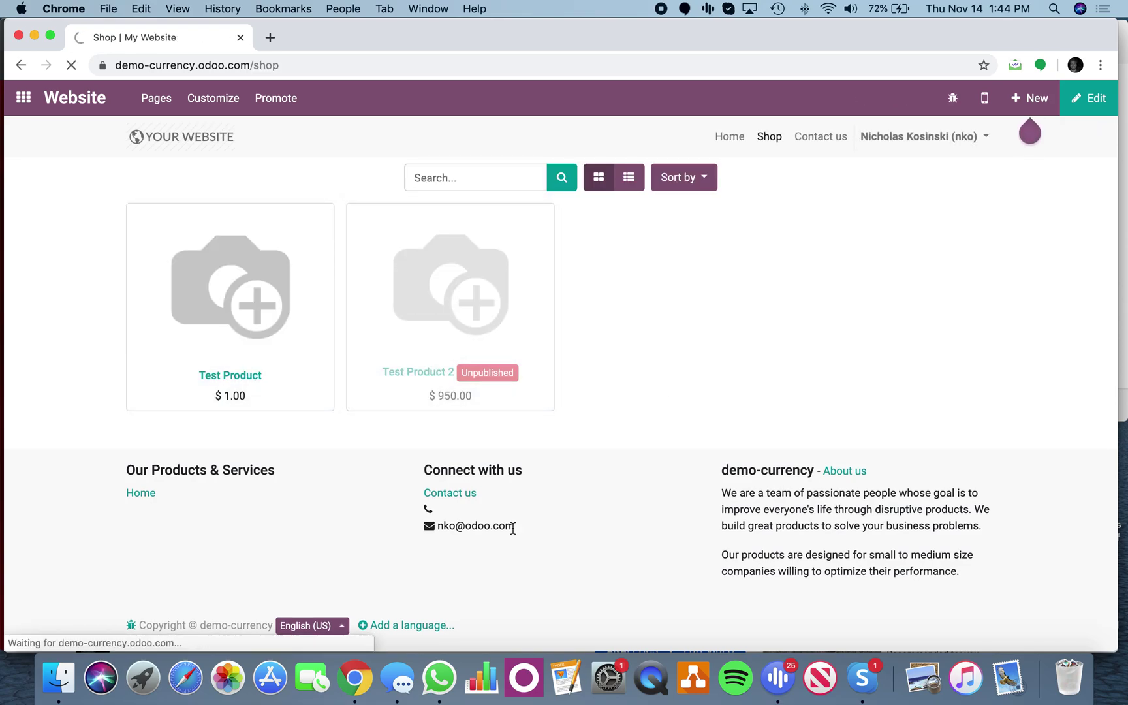
drag(789, 418, 711, 382)
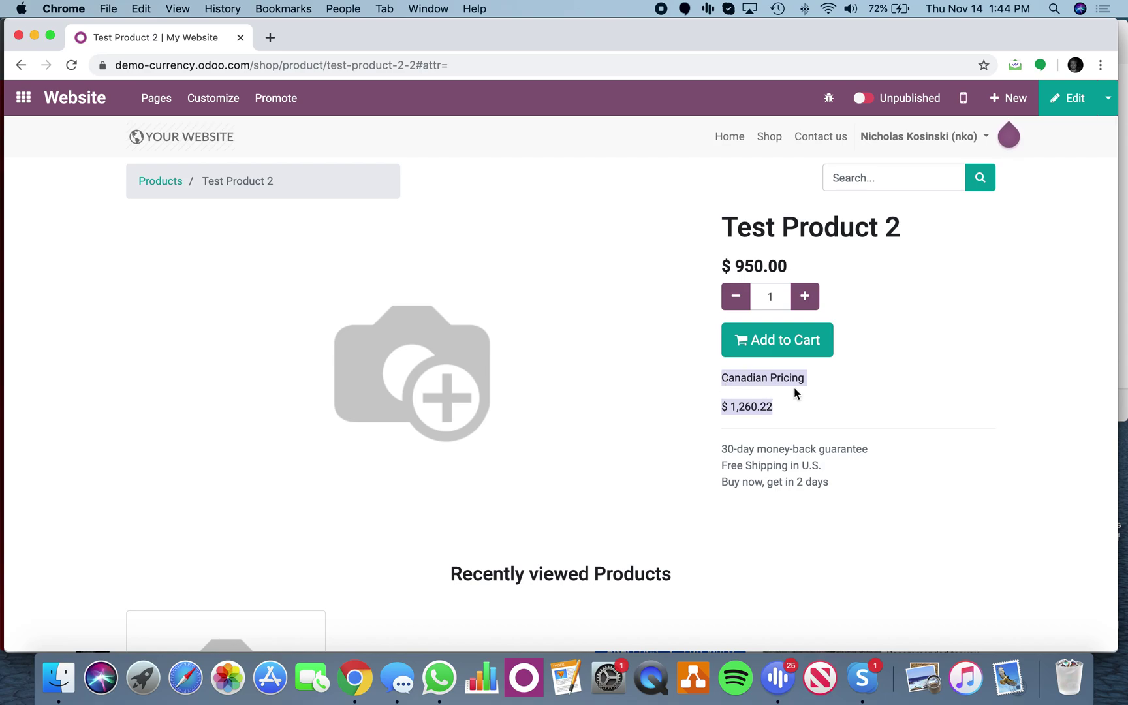
In the HTML/CSS/JS Editor, locate the Canadian Pricing lines using the product.x_studio_cad_price t-field
click(213, 98)
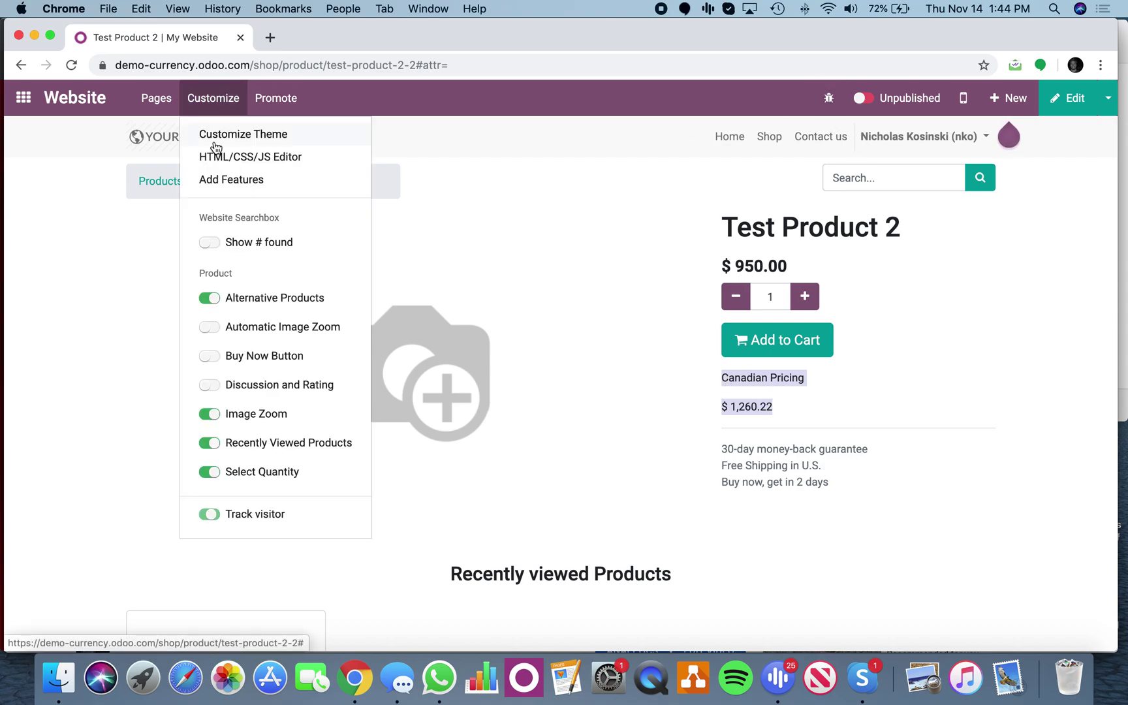
click(216, 152)
scroll(752, 491, down, 10)
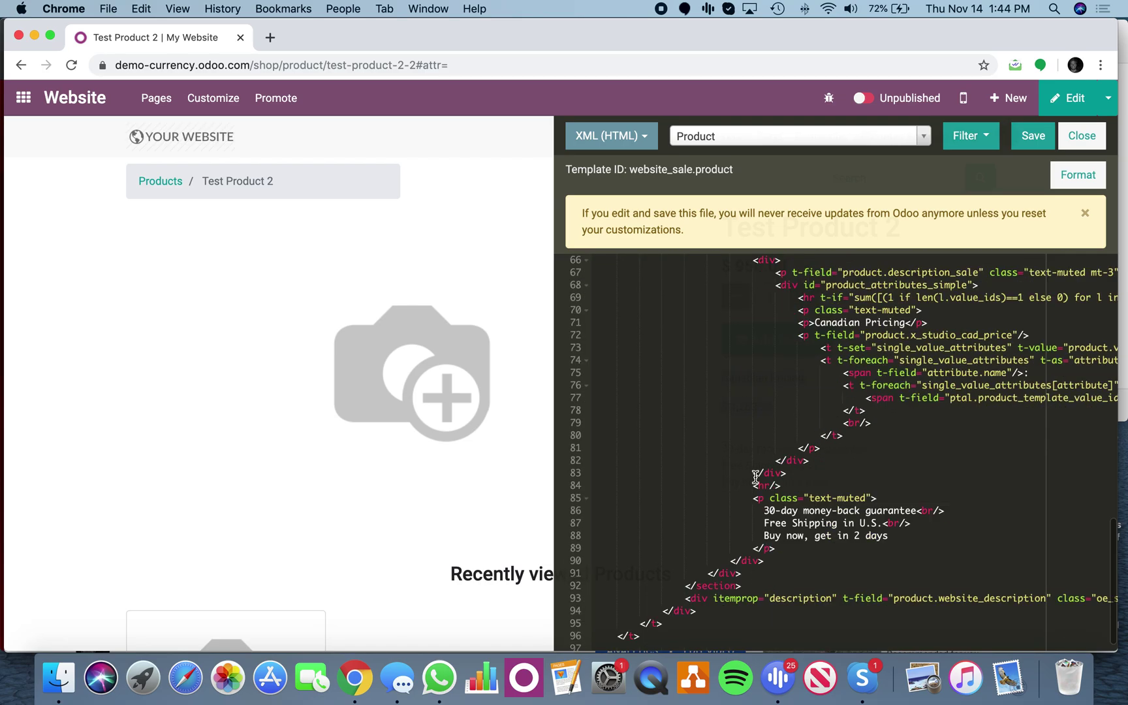
scroll(756, 477, up, 2)
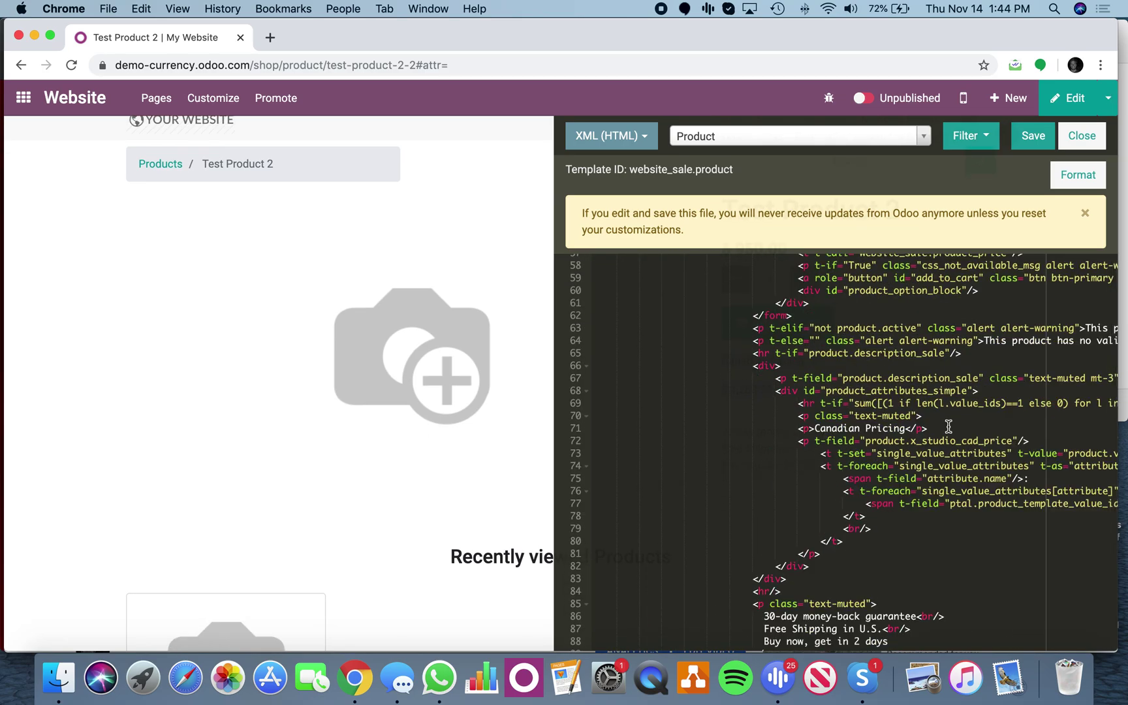
drag(800, 429, 1029, 444)
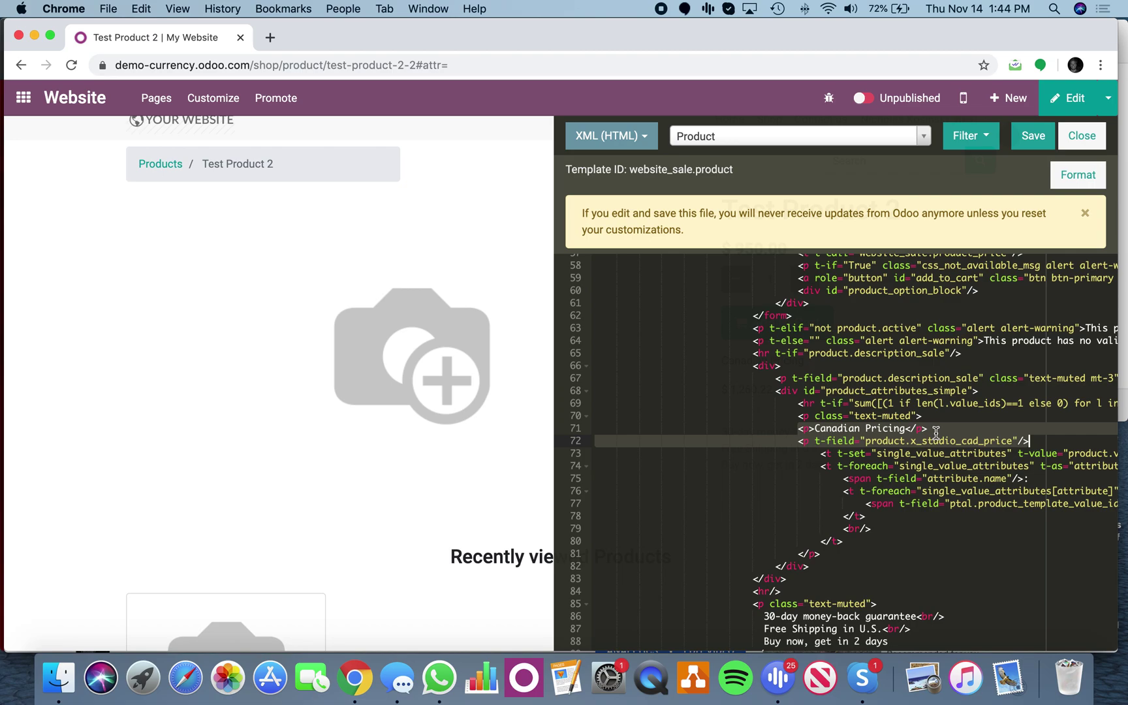
click(883, 446)
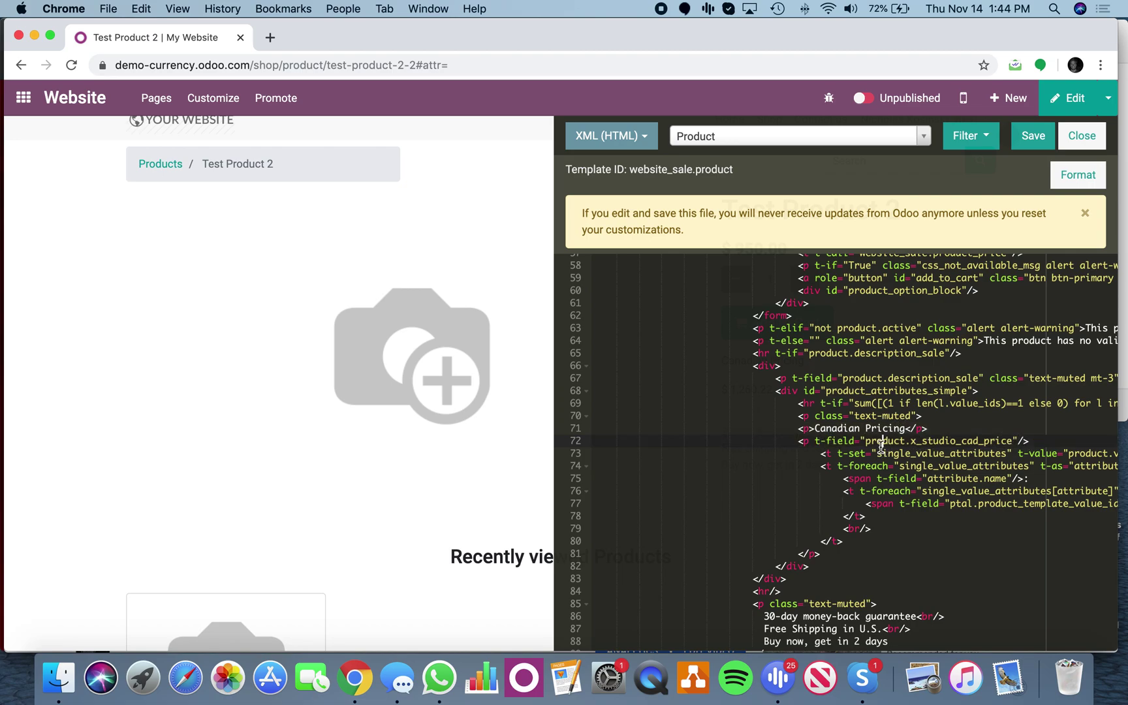
drag(881, 444, 1008, 439)
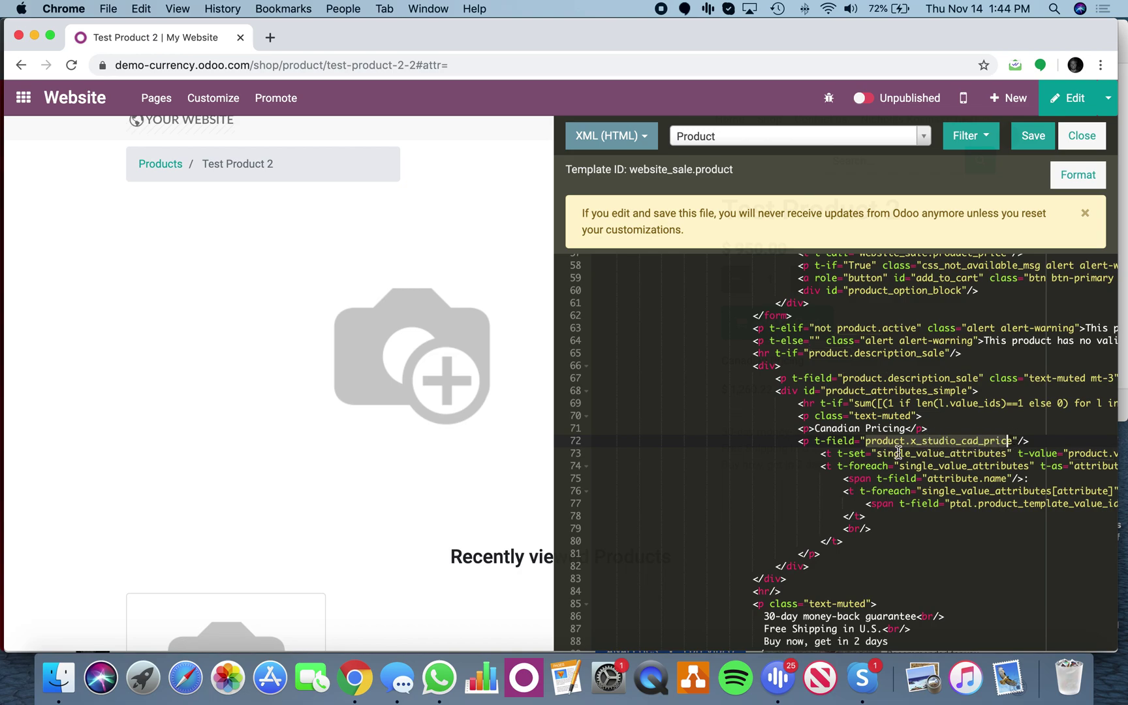
click(1031, 443)
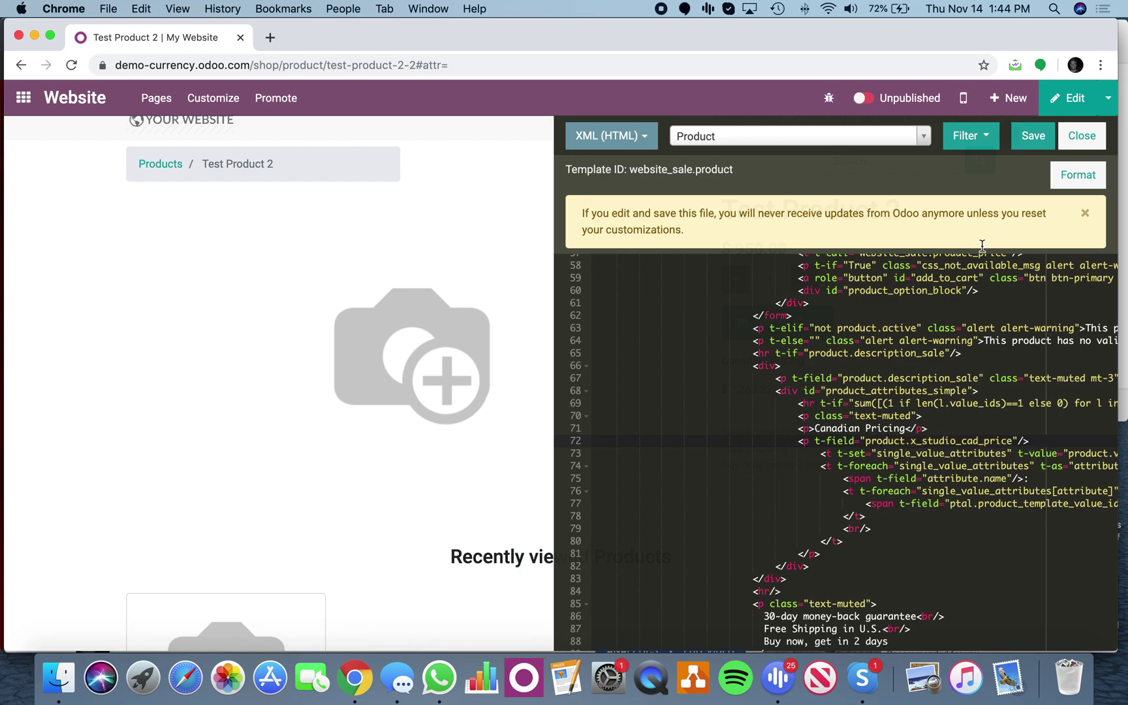
Save and close the template editor, then reopen Test Product 2 on its Currencies tab
click(1032, 137)
click(1081, 138)
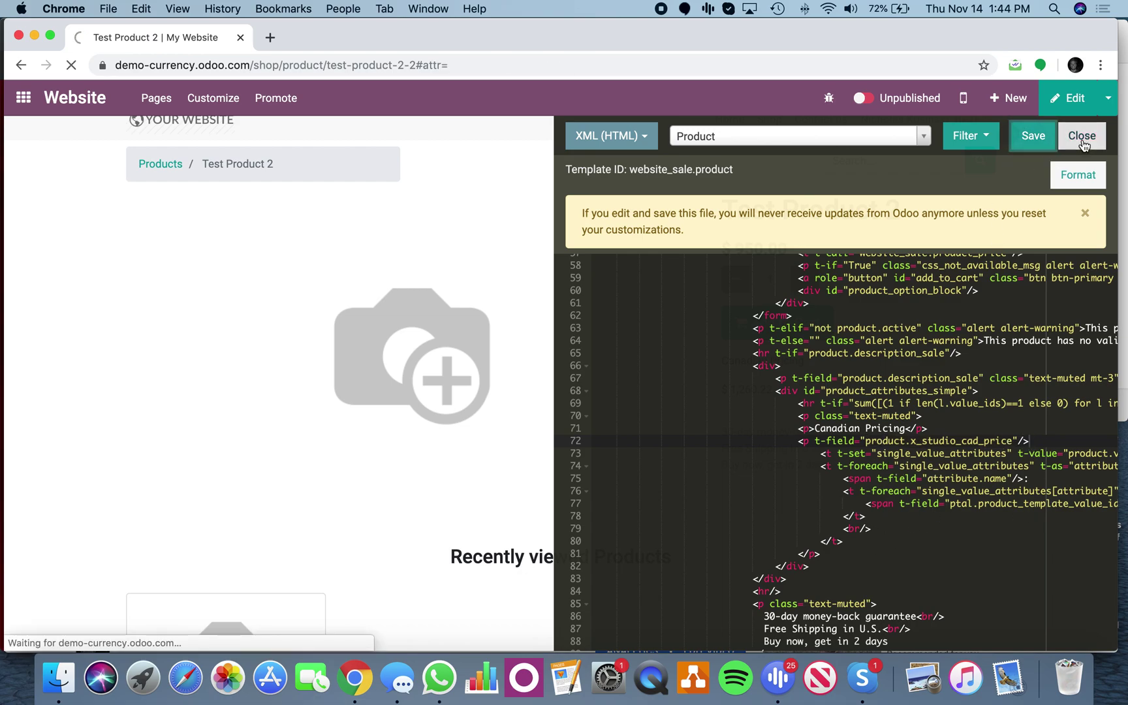
click(23, 99)
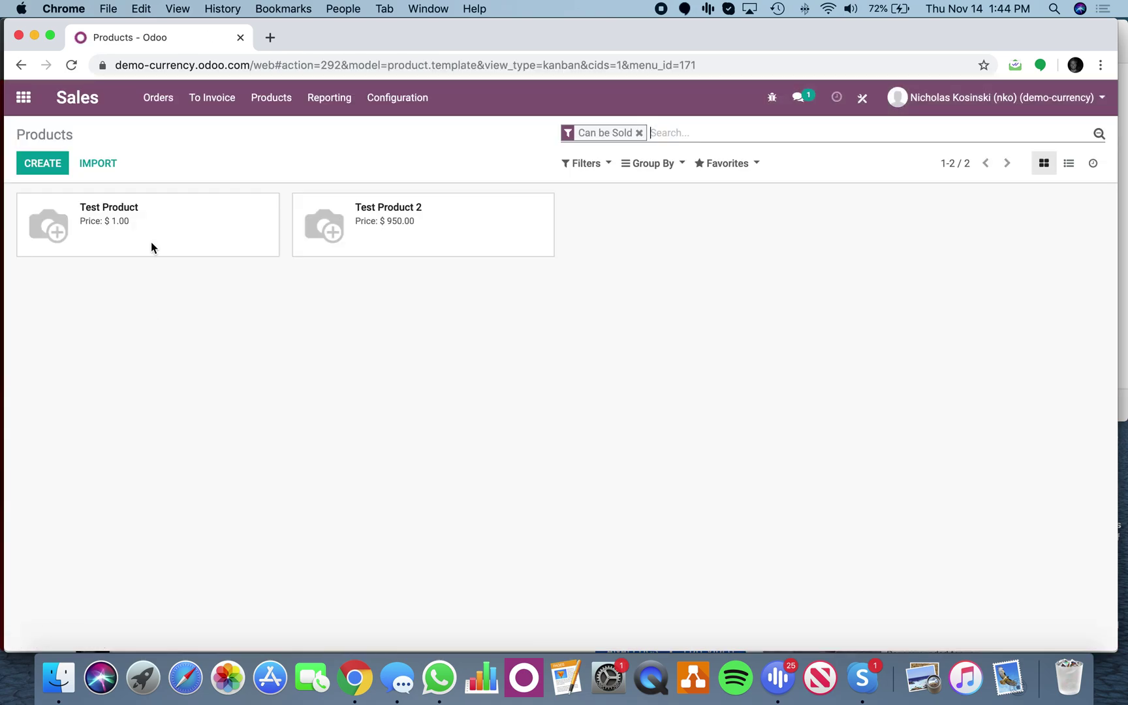
click(412, 247)
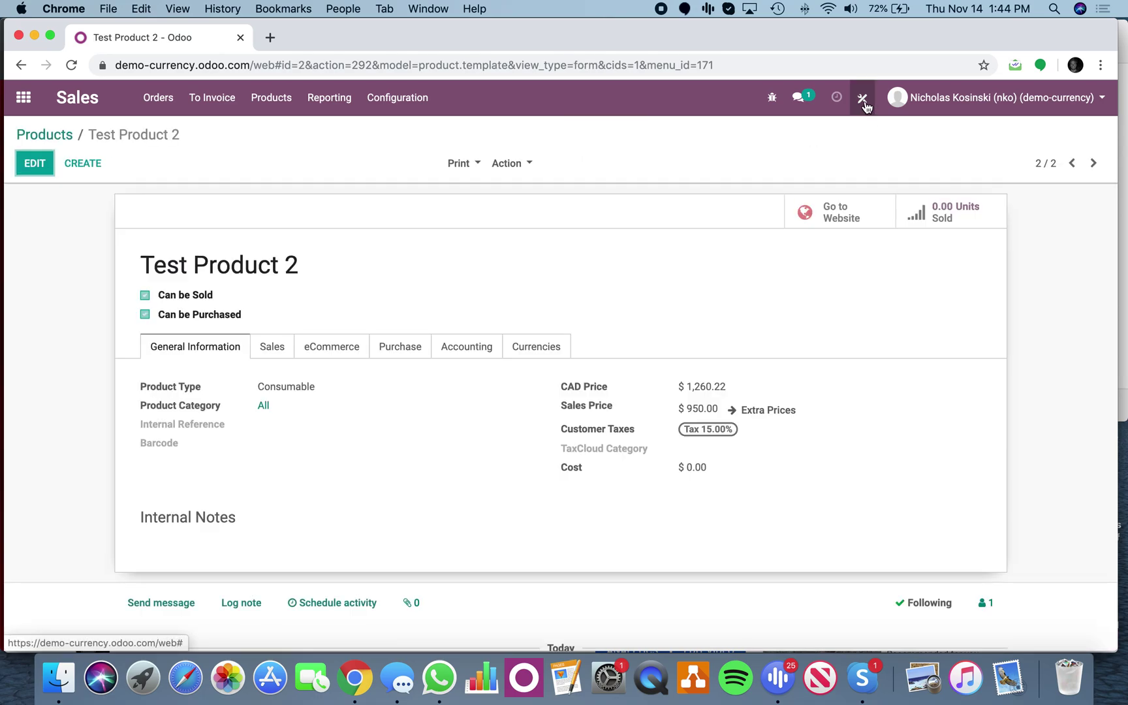
click(527, 355)
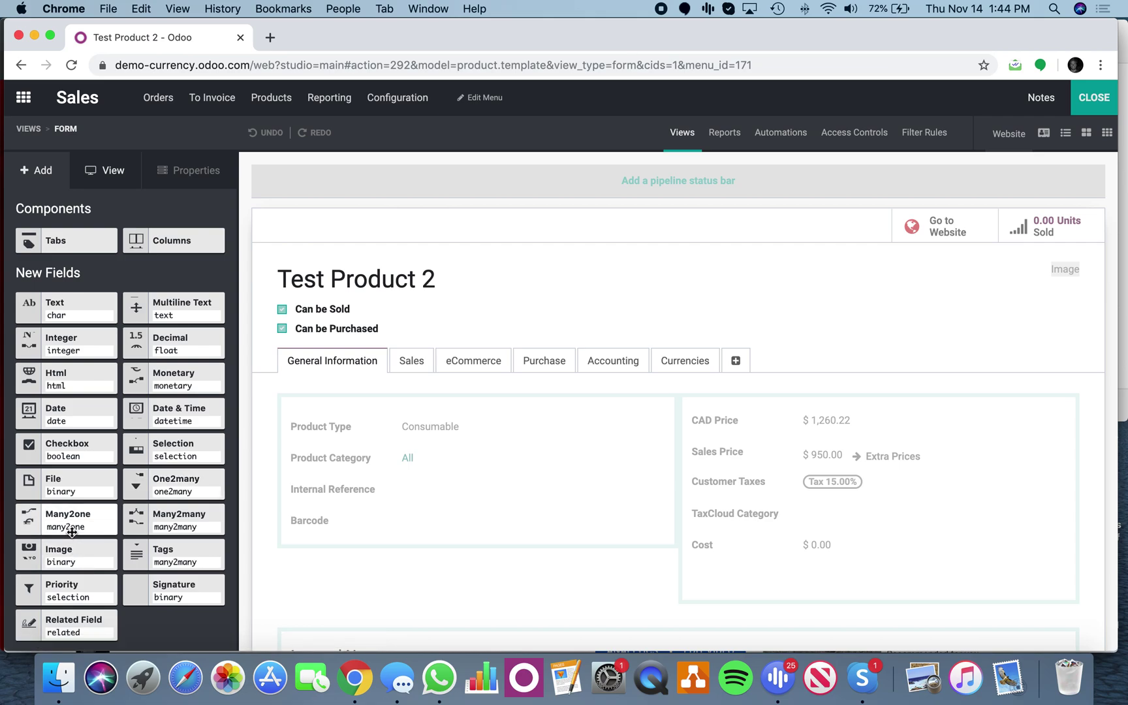
Add a new Many2one field related to Currency to the Currencies tab
click(679, 360)
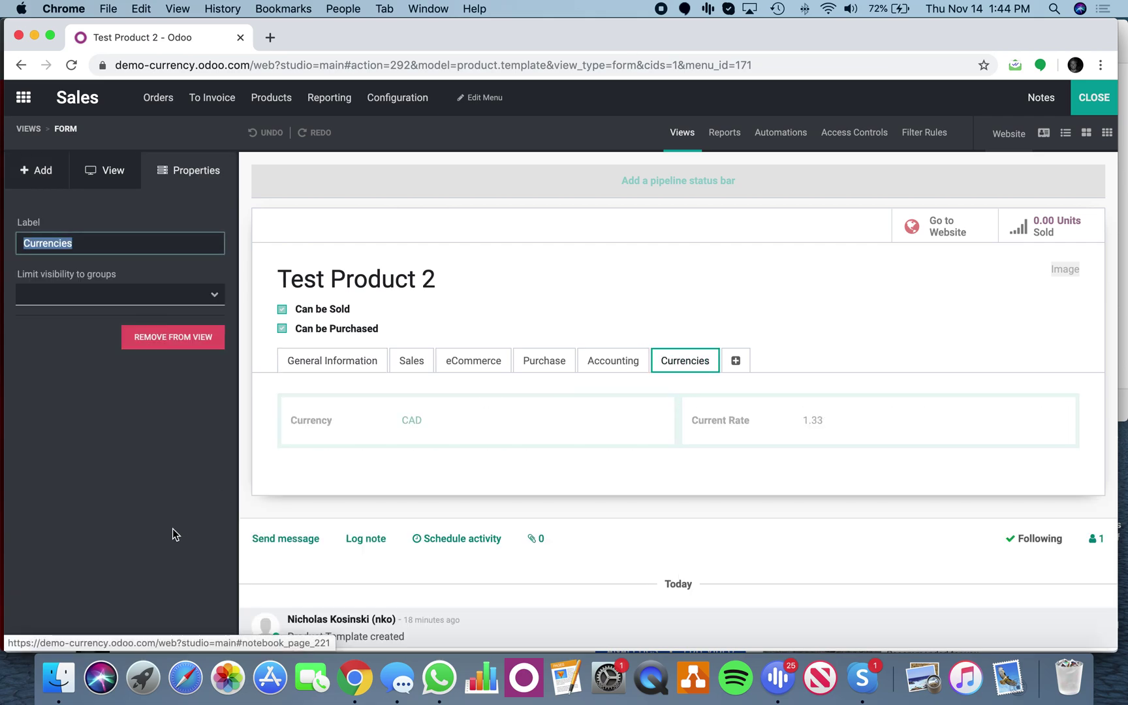
click(43, 172)
drag(77, 542, 334, 450)
click(521, 193)
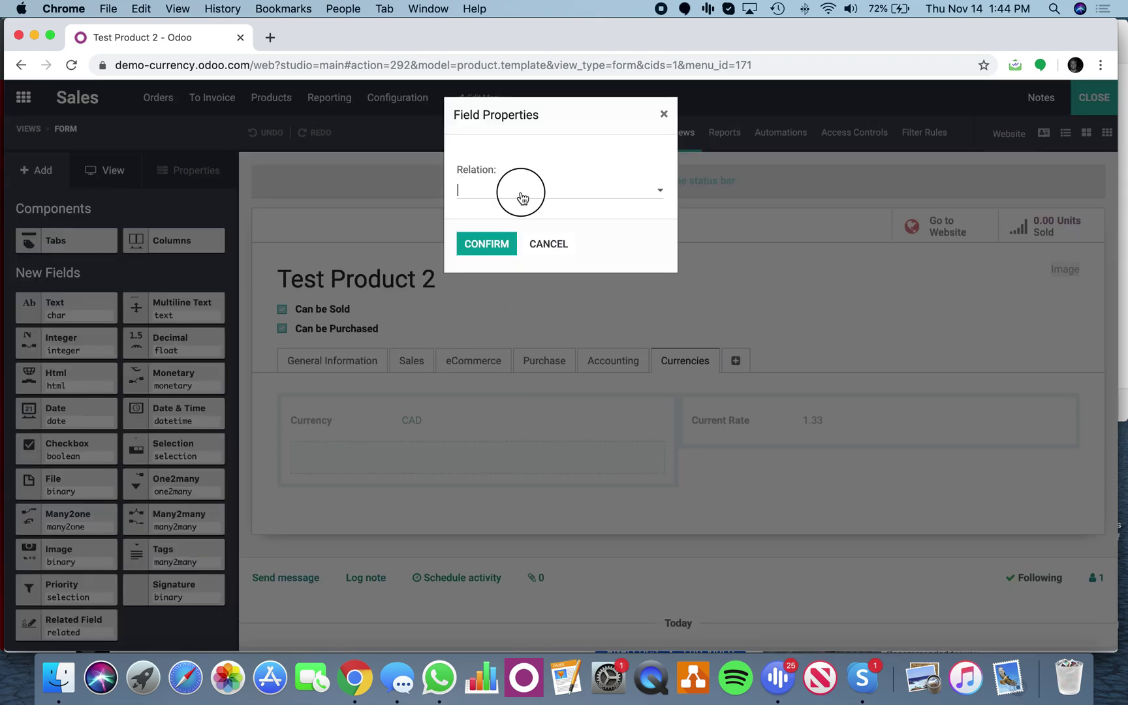
text(Curr)
click(534, 222)
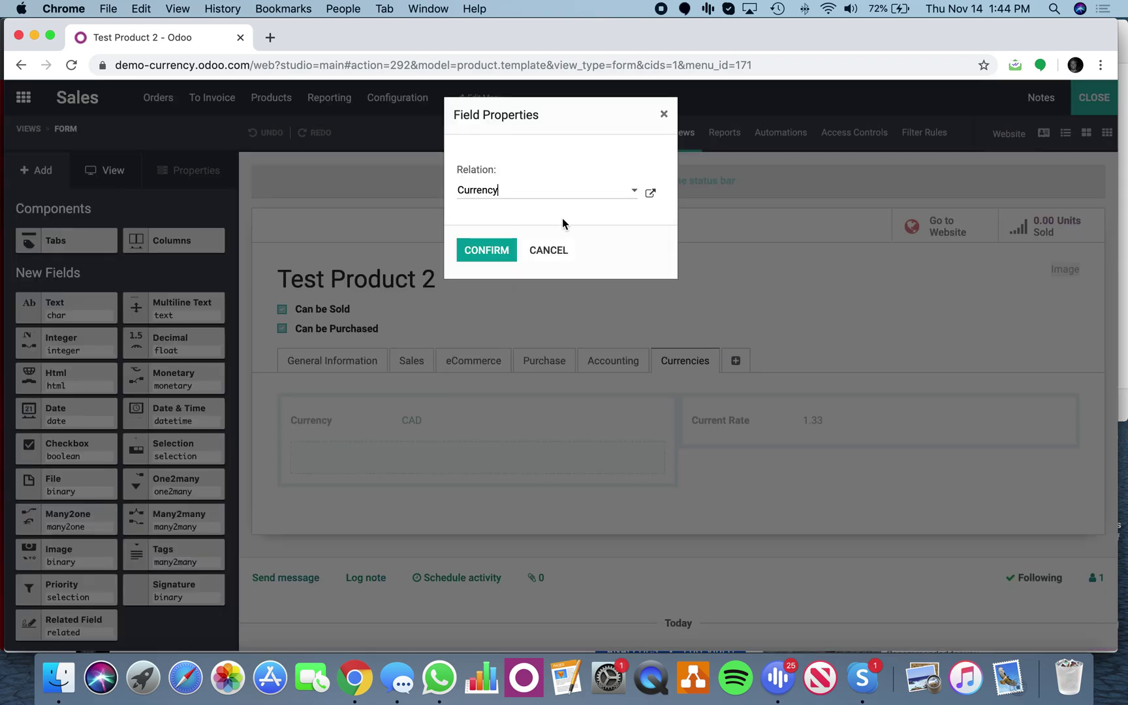
click(482, 254)
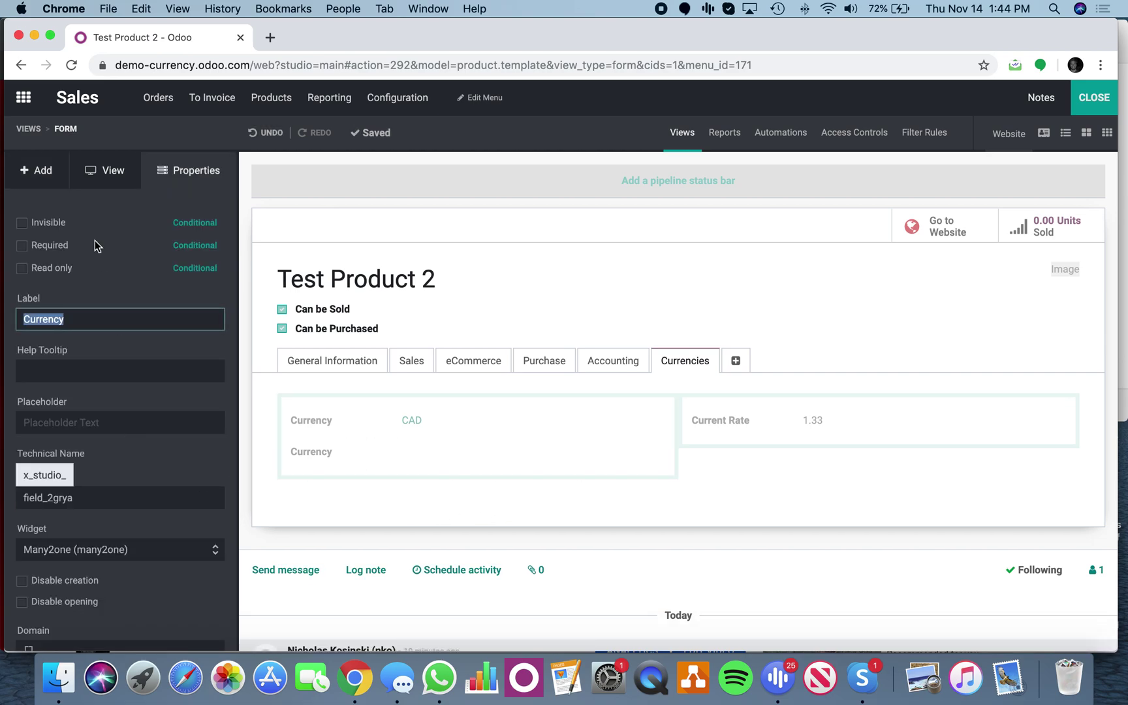
Label the original currency field Currency CAD, correcting an accidental EU suffix
click(325, 421)
click(101, 324)
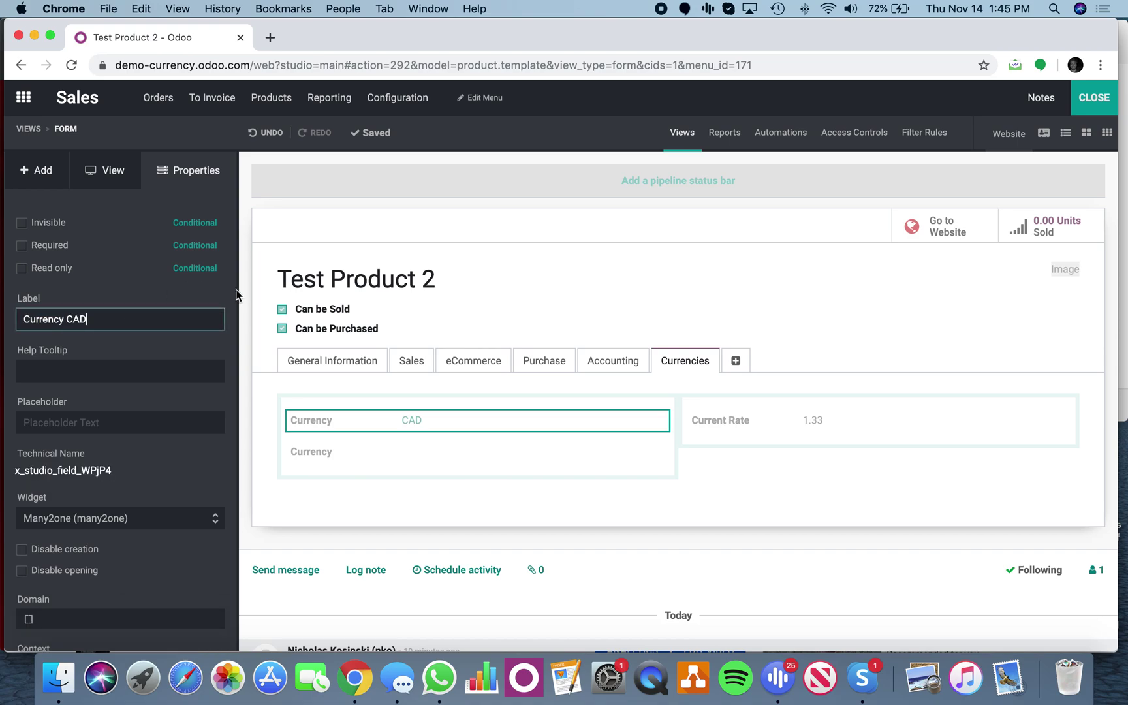
key(Return)
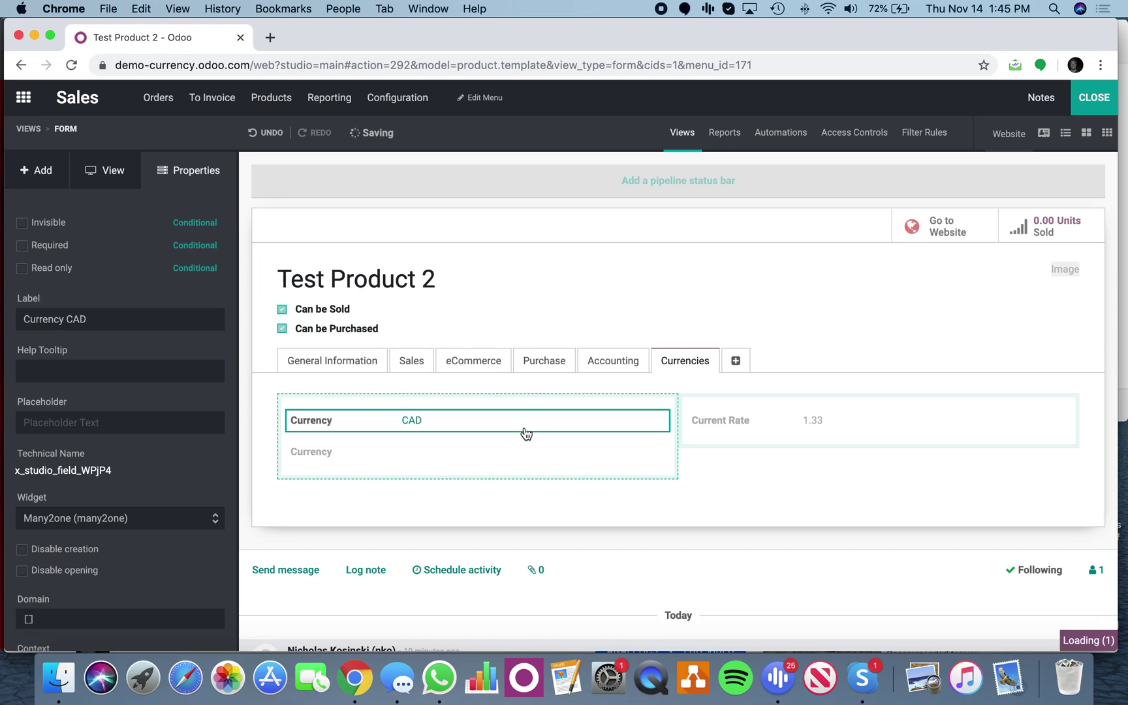
drag(323, 468, 319, 456)
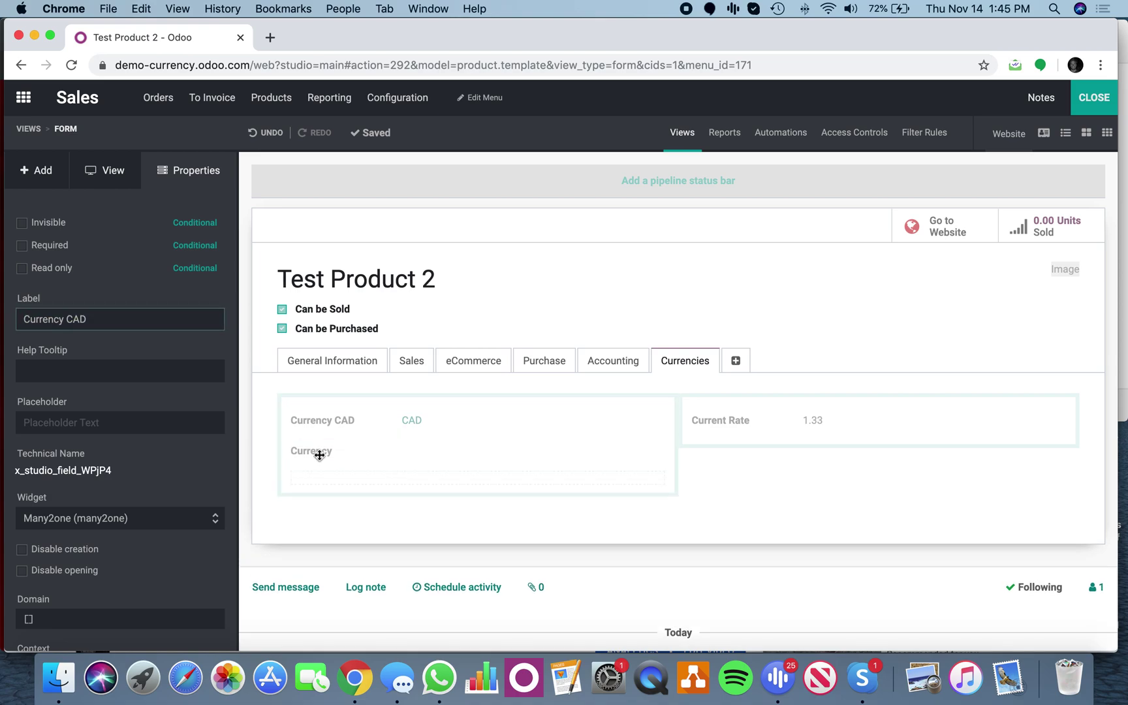
click(136, 320)
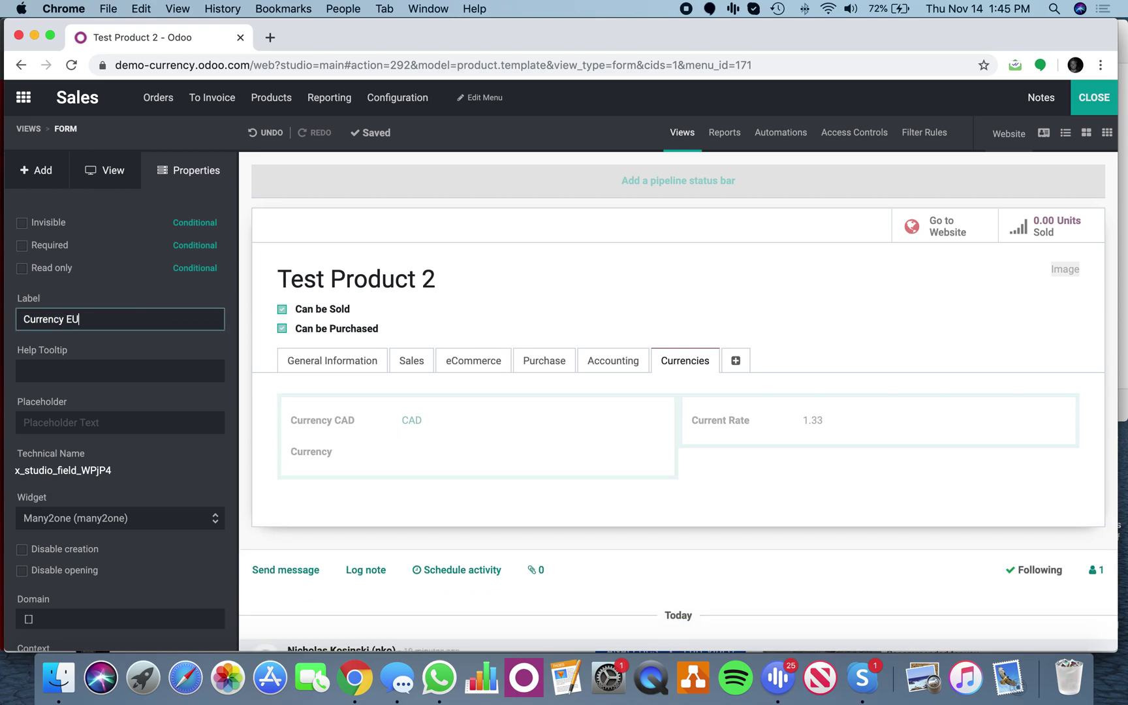
text(EU)
click(241, 311)
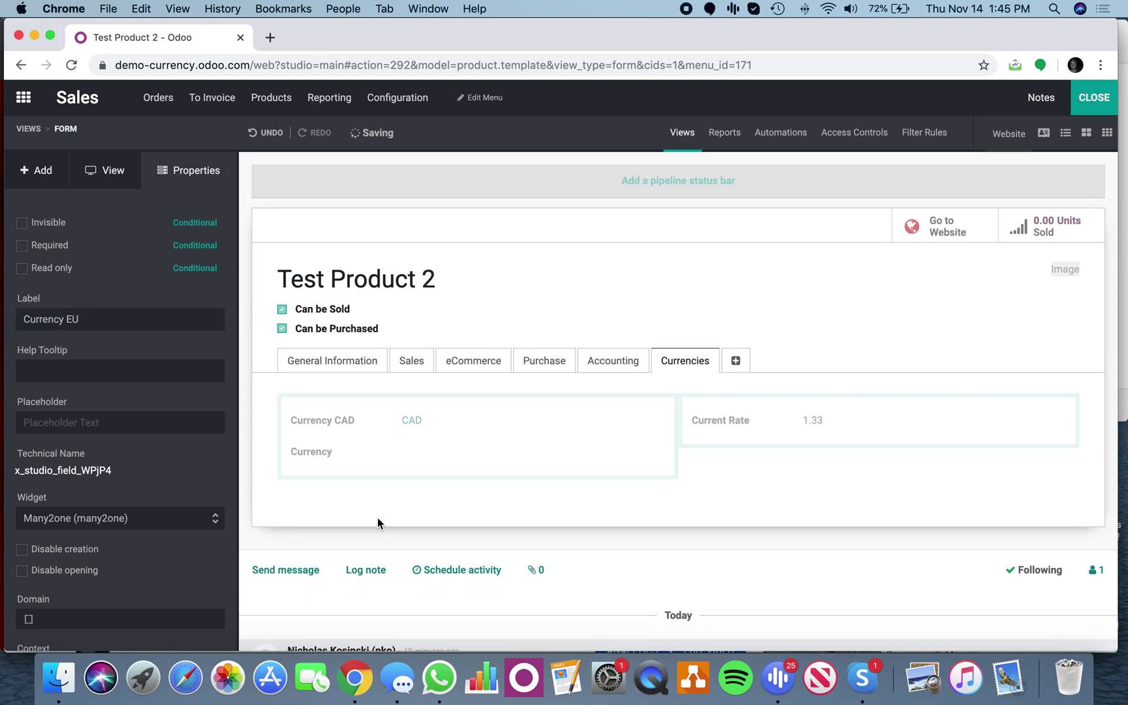
click(114, 318)
key(BackSpace)
click(240, 337)
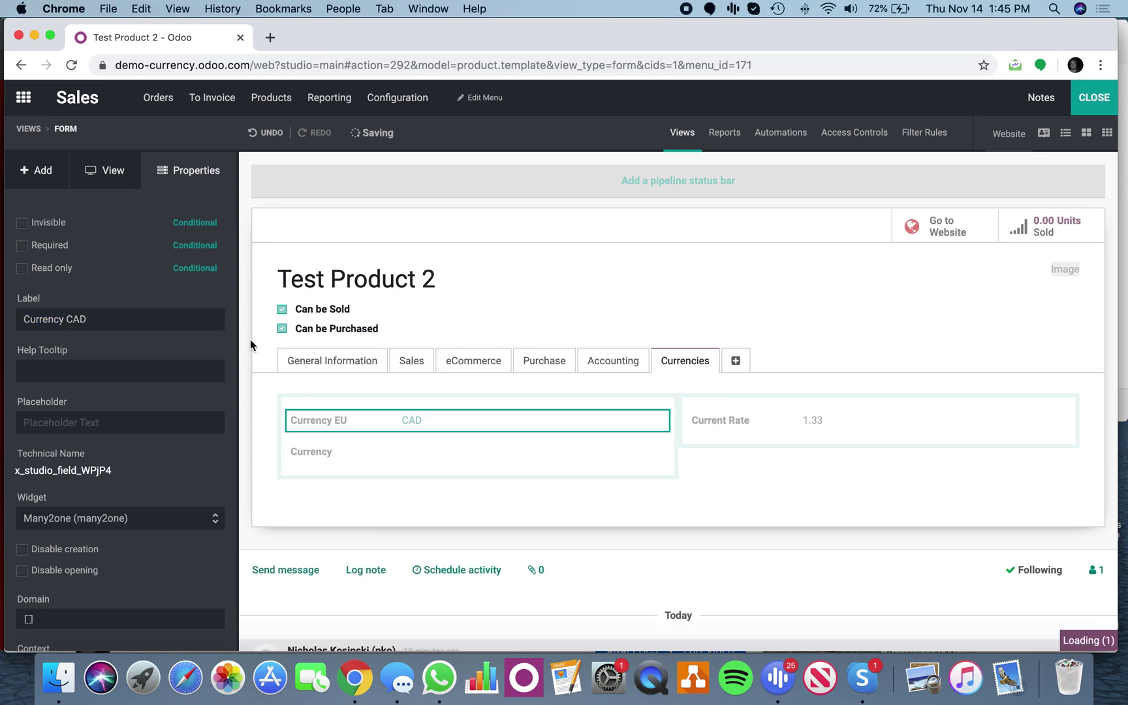
Label the new currency field Currency EU
click(318, 453)
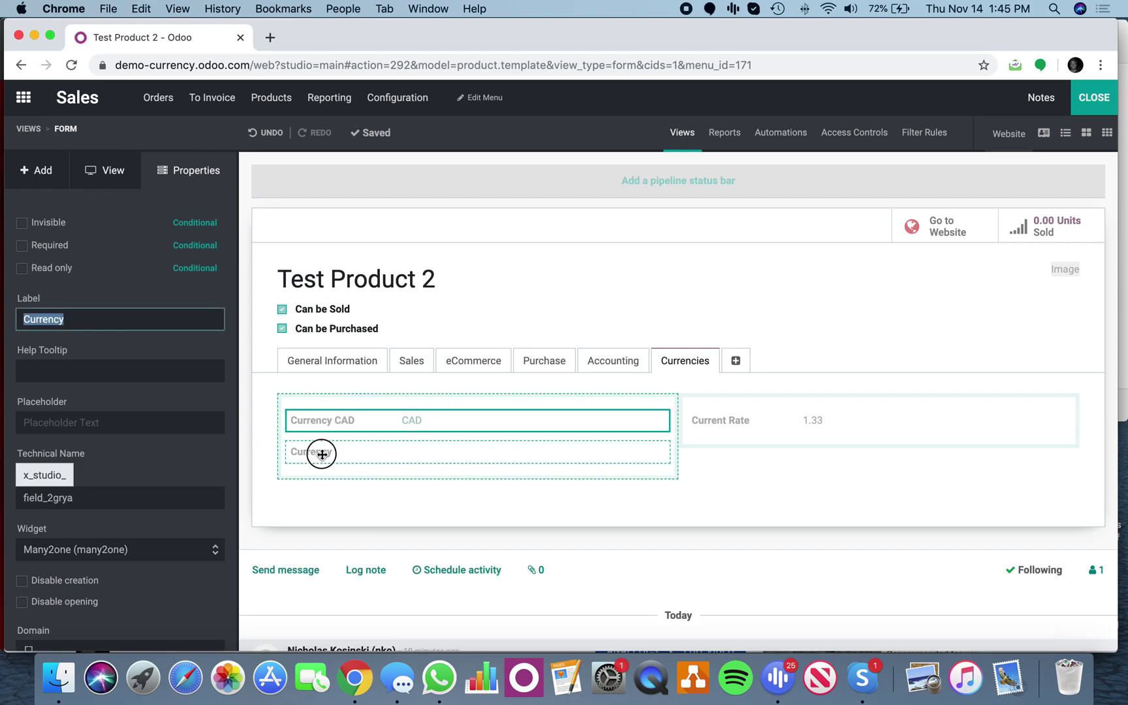
click(138, 319)
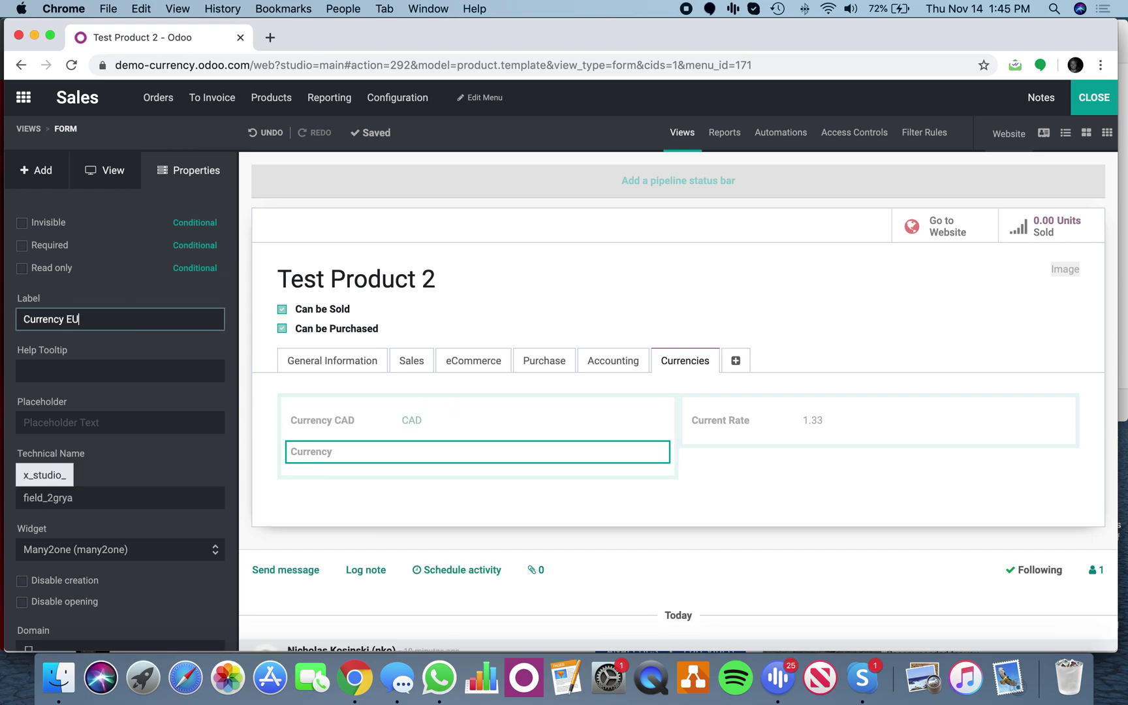
text(EU)
click(239, 351)
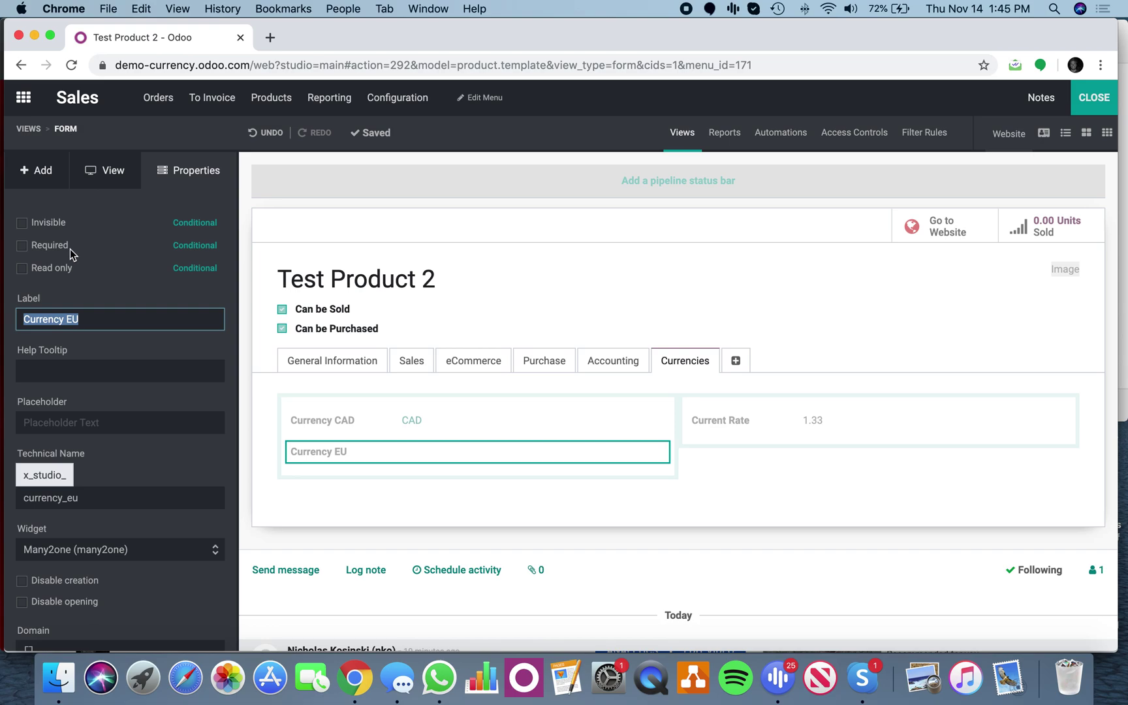
Add a related field showing Currency EU's Current Rate to the Currencies tab, then exit Studio
click(48, 180)
drag(65, 624, 734, 463)
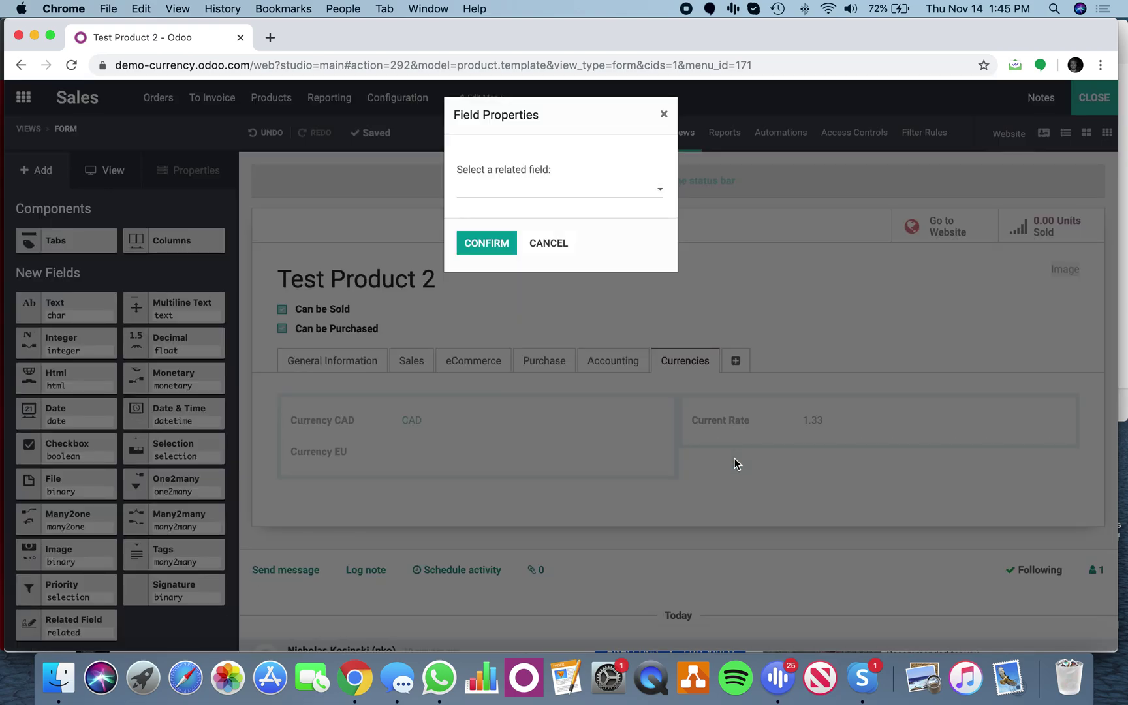
click(601, 193)
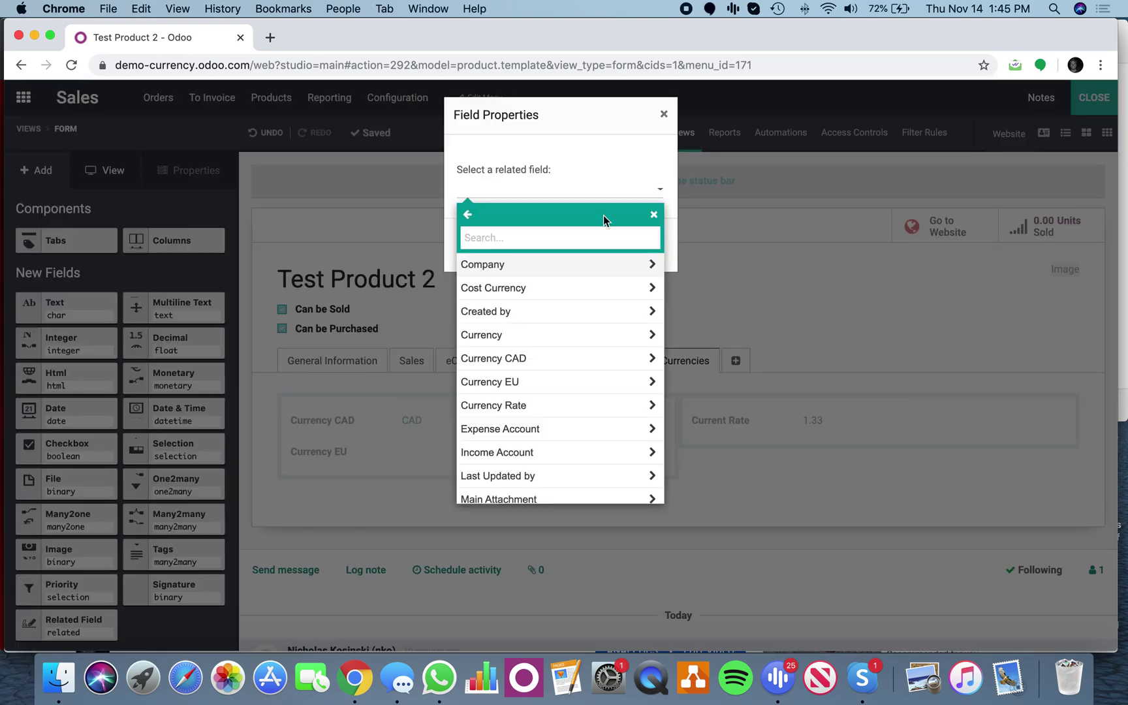
click(607, 390)
click(599, 406)
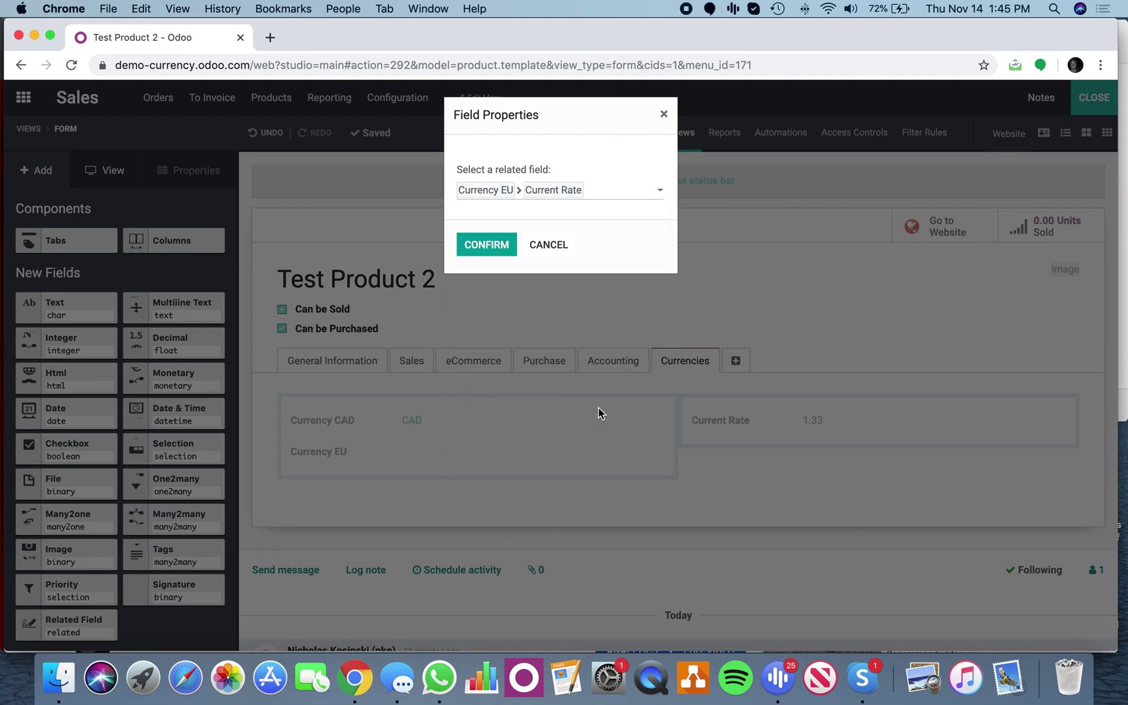
click(493, 245)
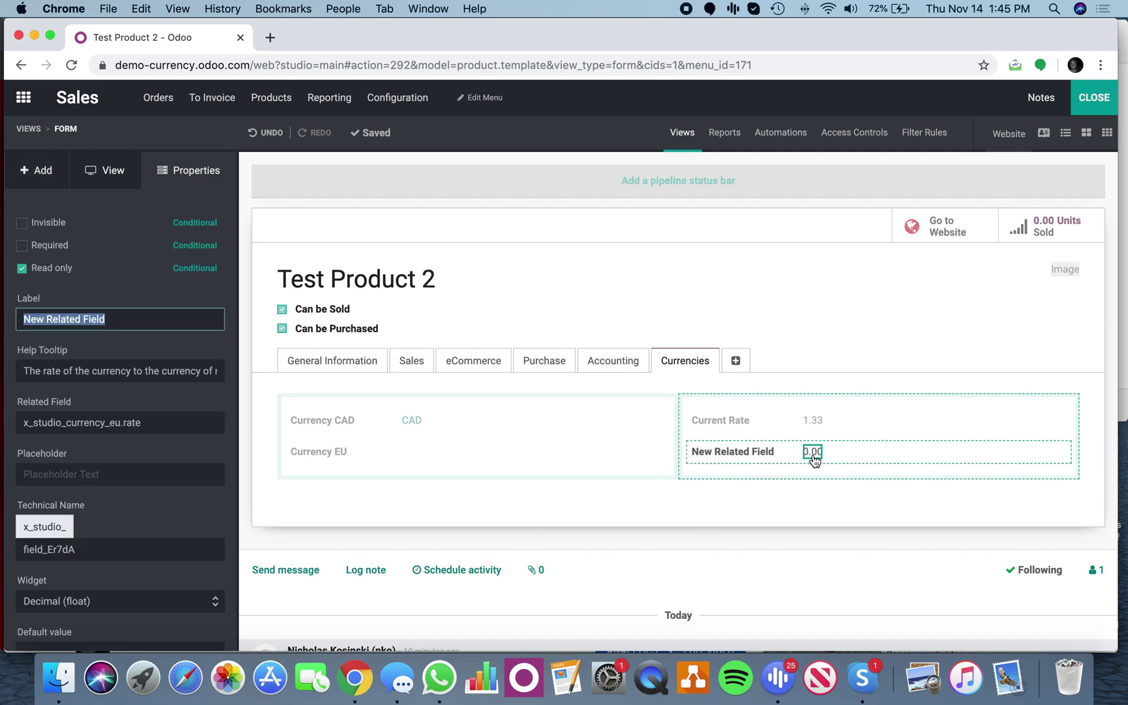
click(1084, 93)
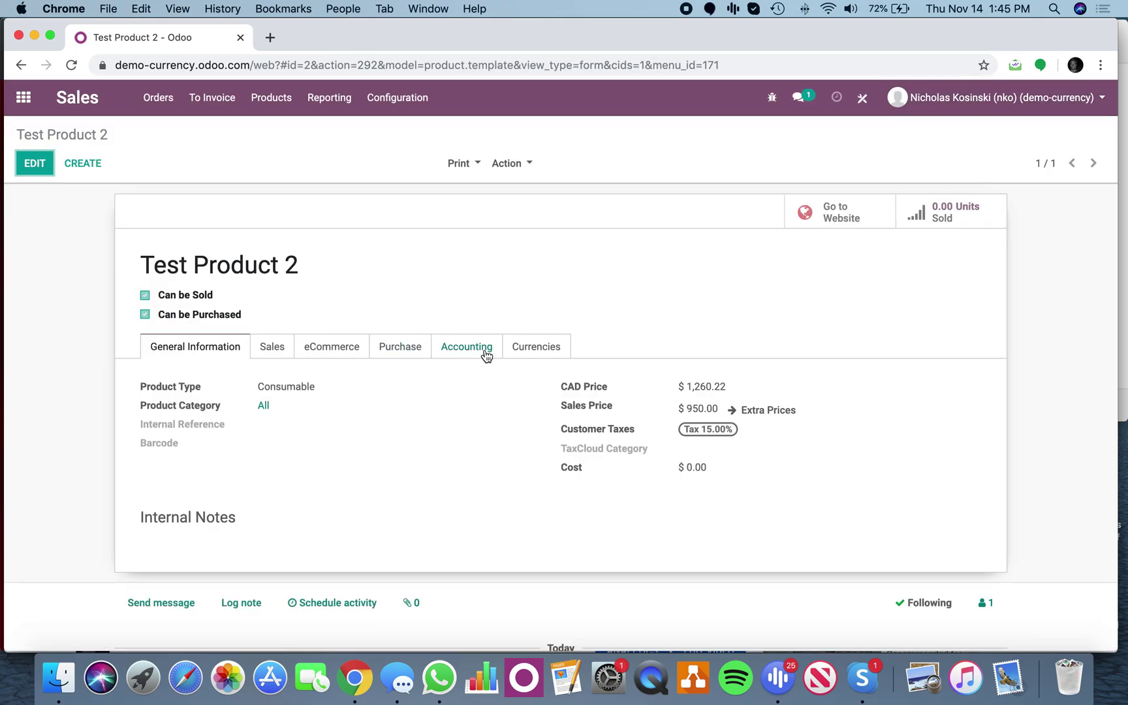
click(545, 355)
Set Test Product 2's Currency EU to EUR (rate 0.91), save, and reopen Studio
click(35, 164)
click(282, 431)
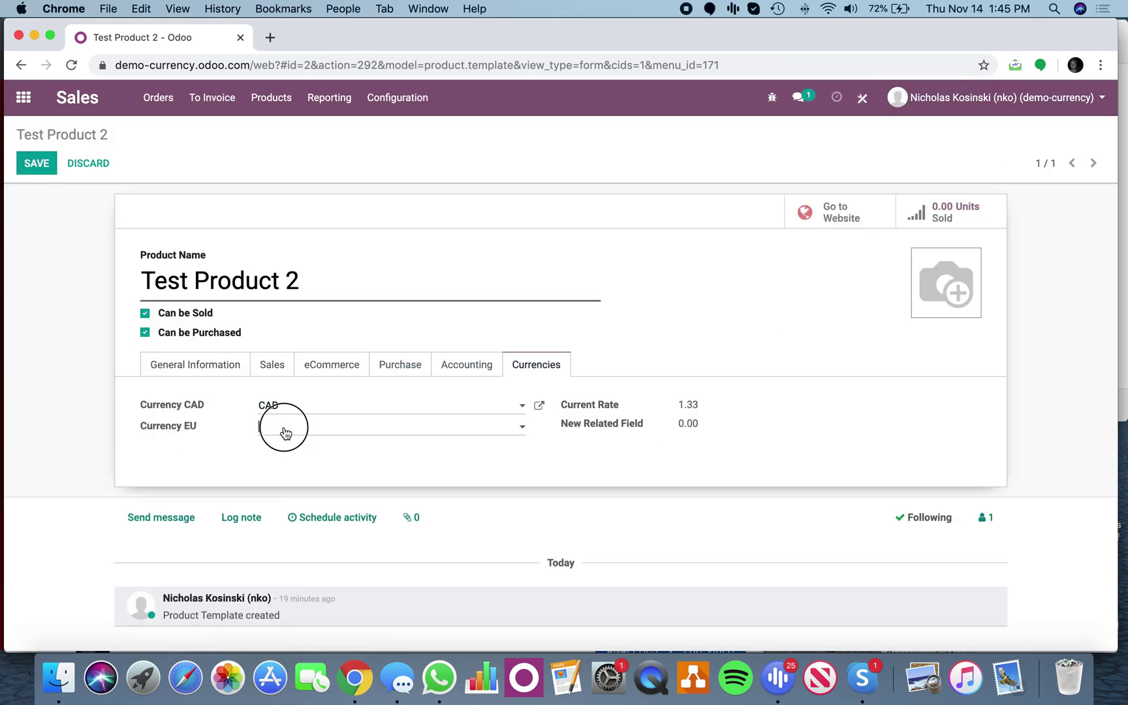
click(291, 470)
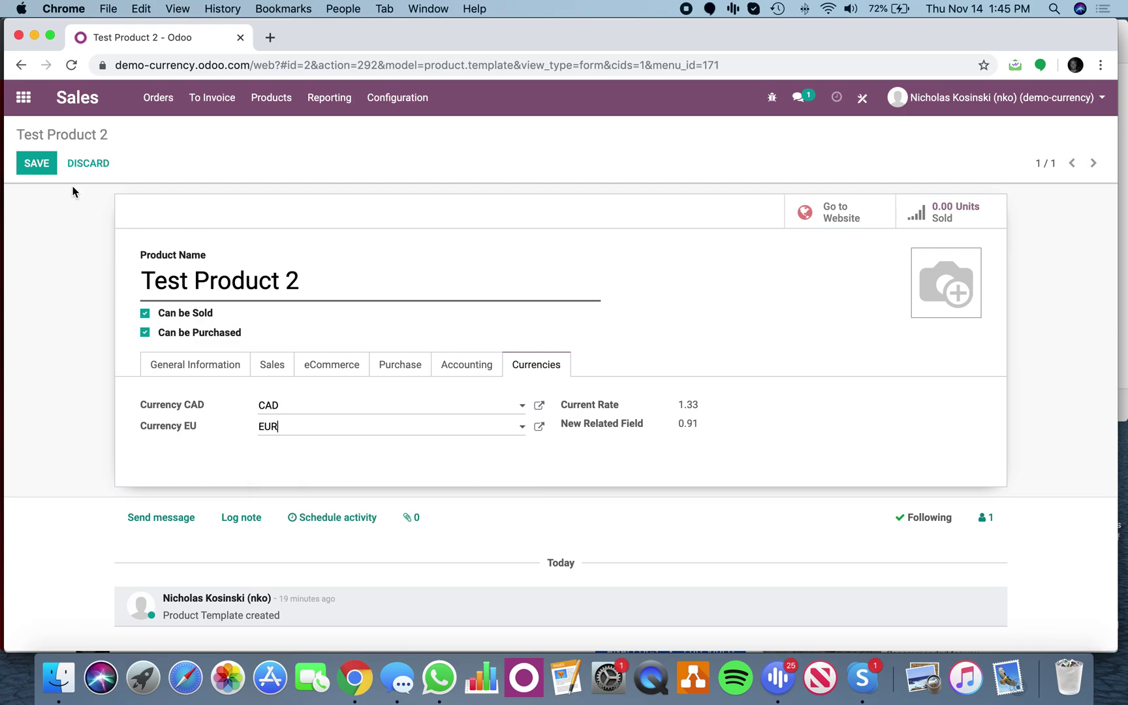
click(36, 163)
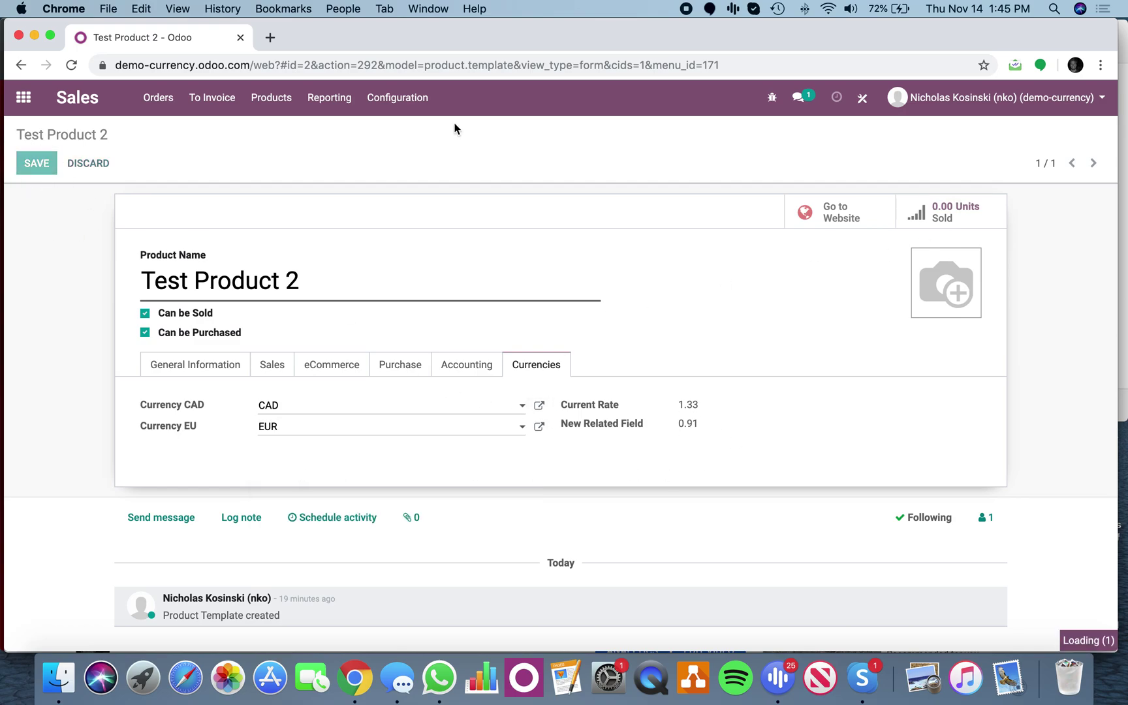
click(866, 98)
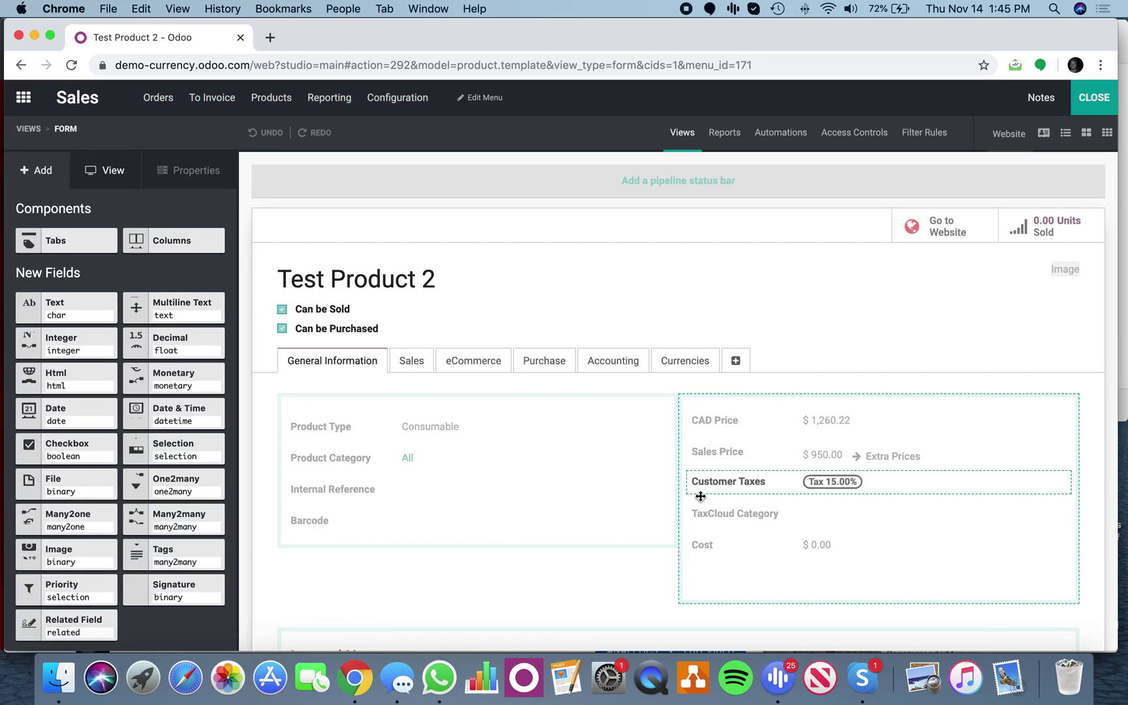
Relabel the New Related Field on the Currencies tab 'Current EU Rate' and copy its technical name x_studio_field_Er7dA
click(690, 371)
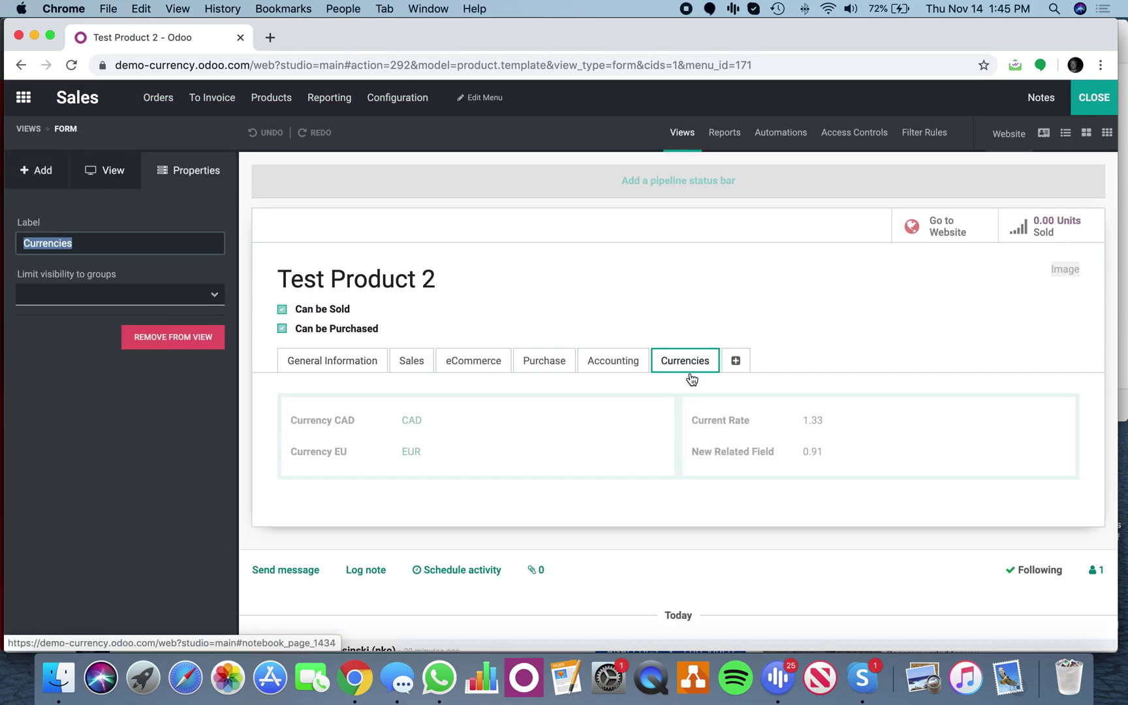
click(730, 452)
text(Curren)
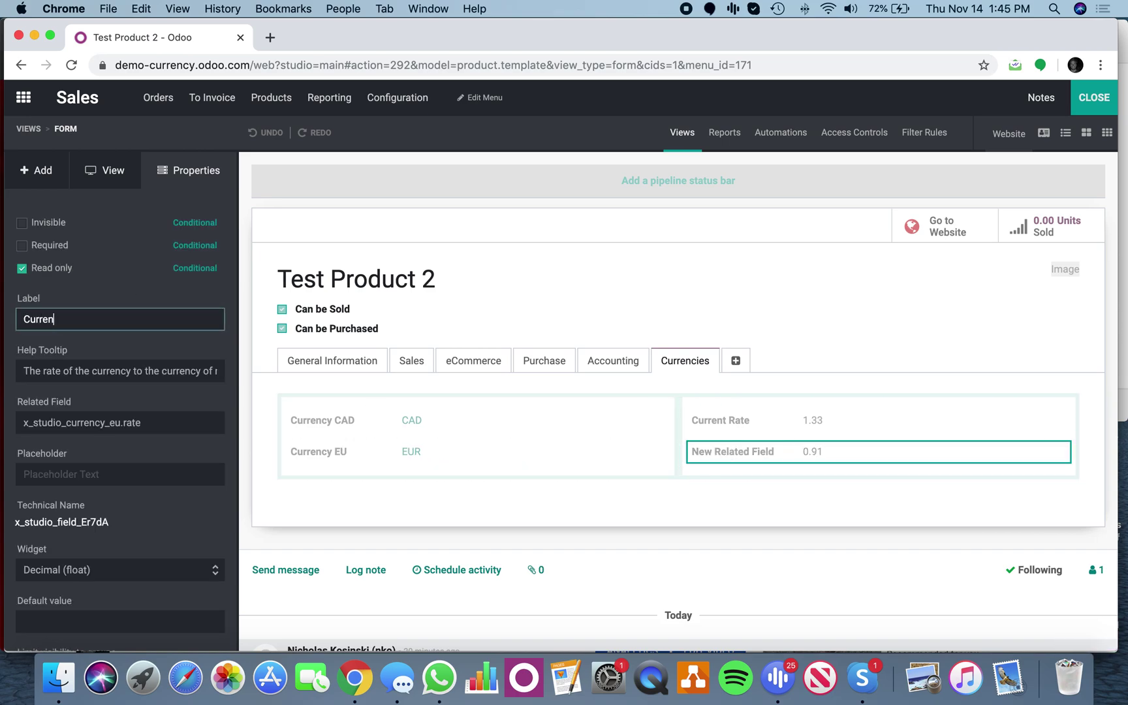
text(t EU Rate)
click(256, 376)
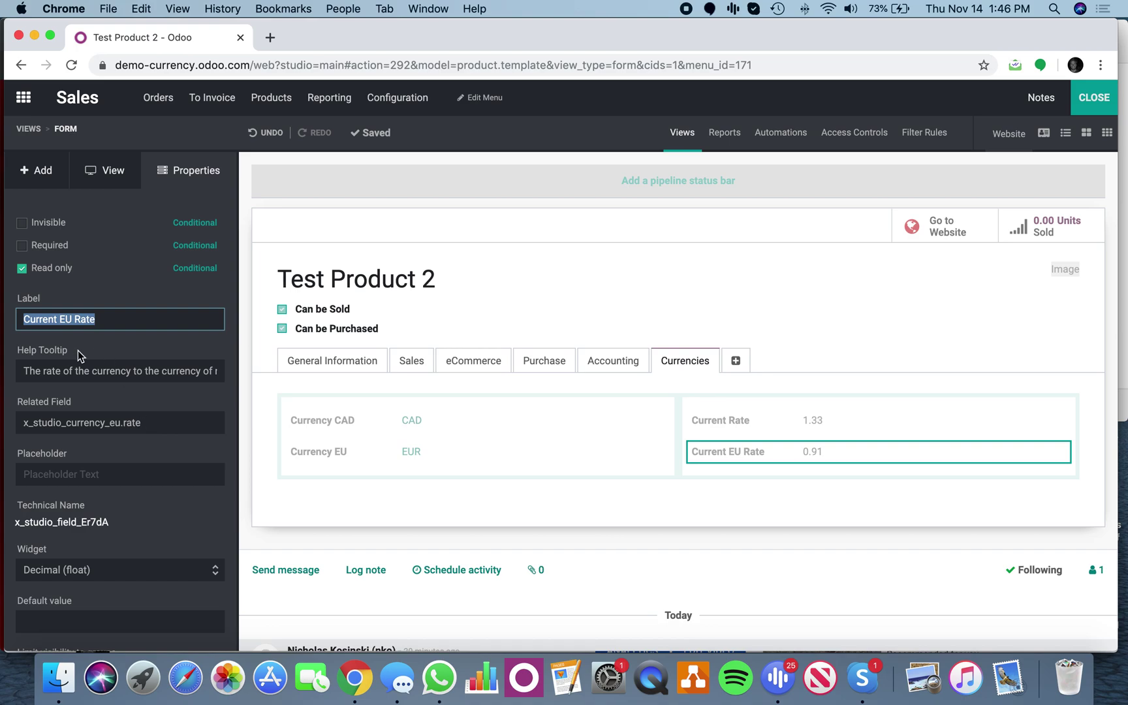
double_click(104, 522)
key(cmd+c)
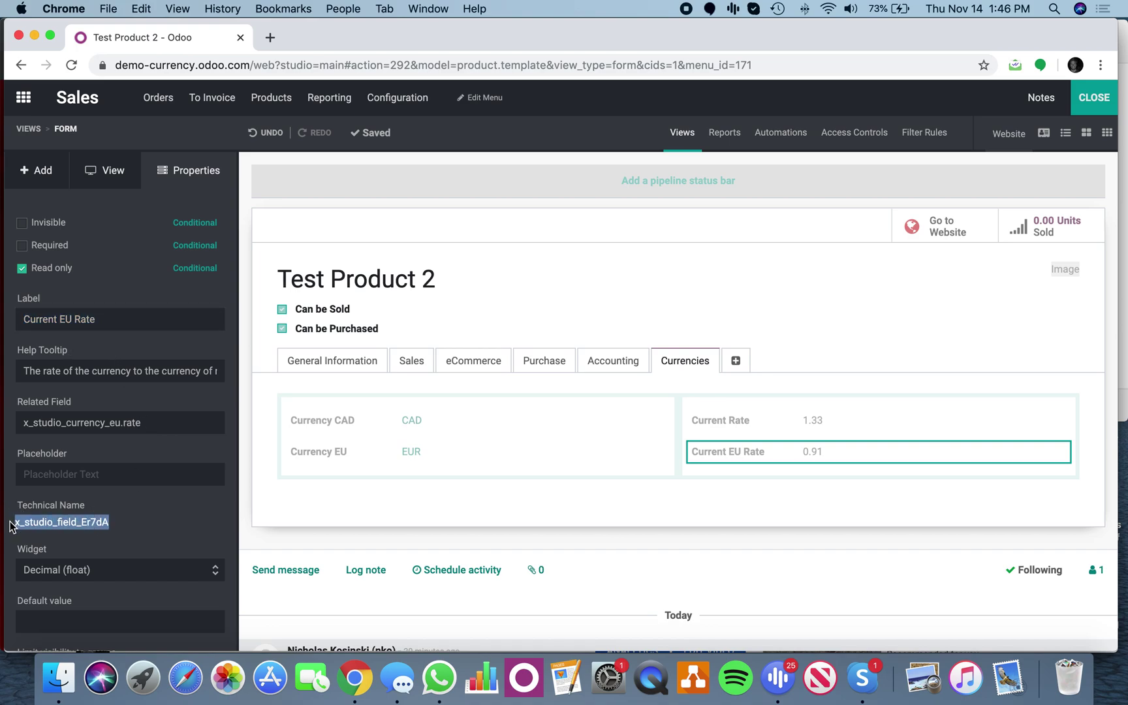
click(1096, 98)
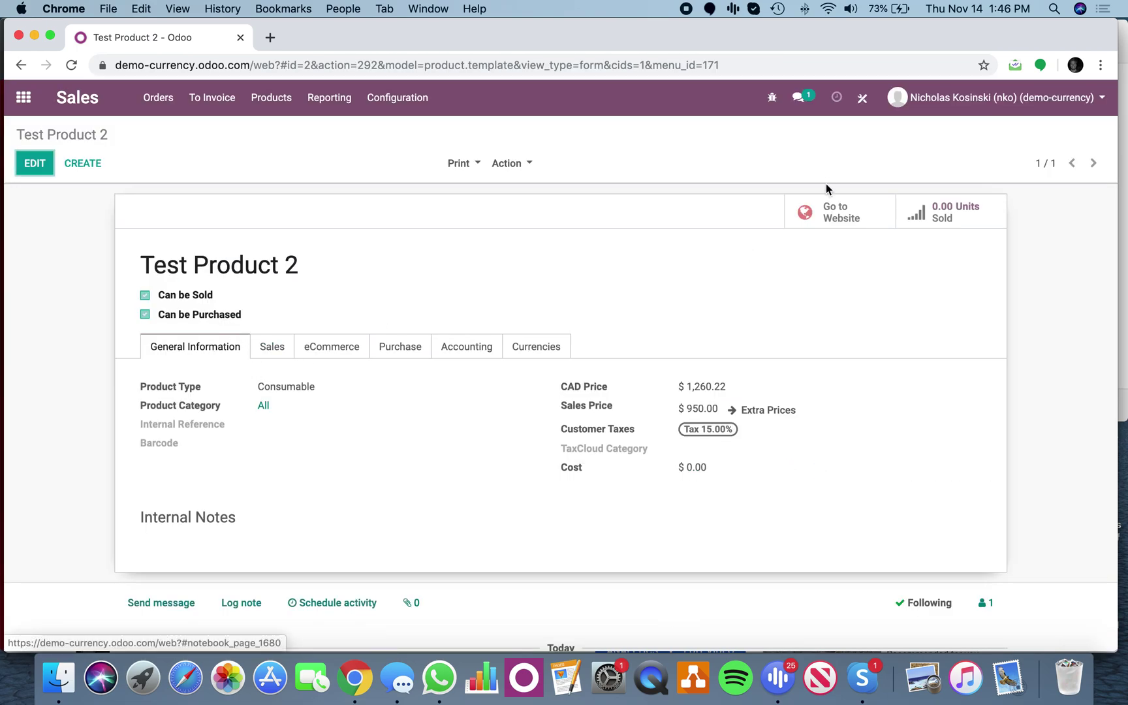
Add a Monetary field labelled EU Pricing under CAD Price and open its full definition for editing
click(862, 100)
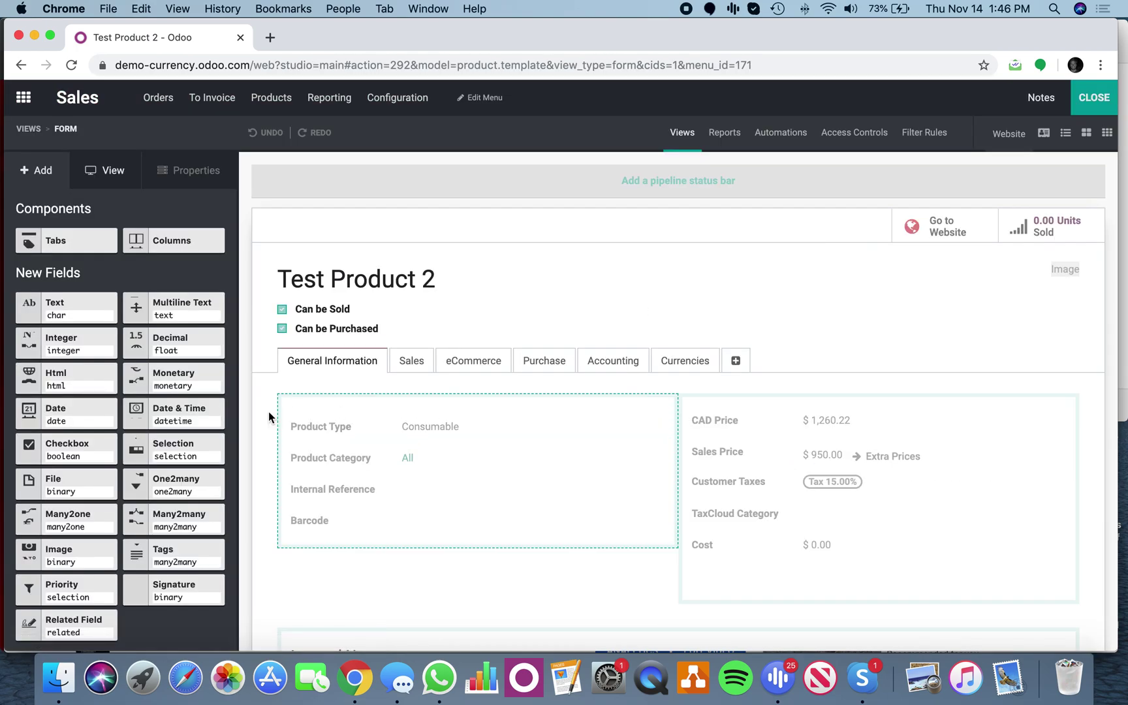
drag(180, 374, 738, 411)
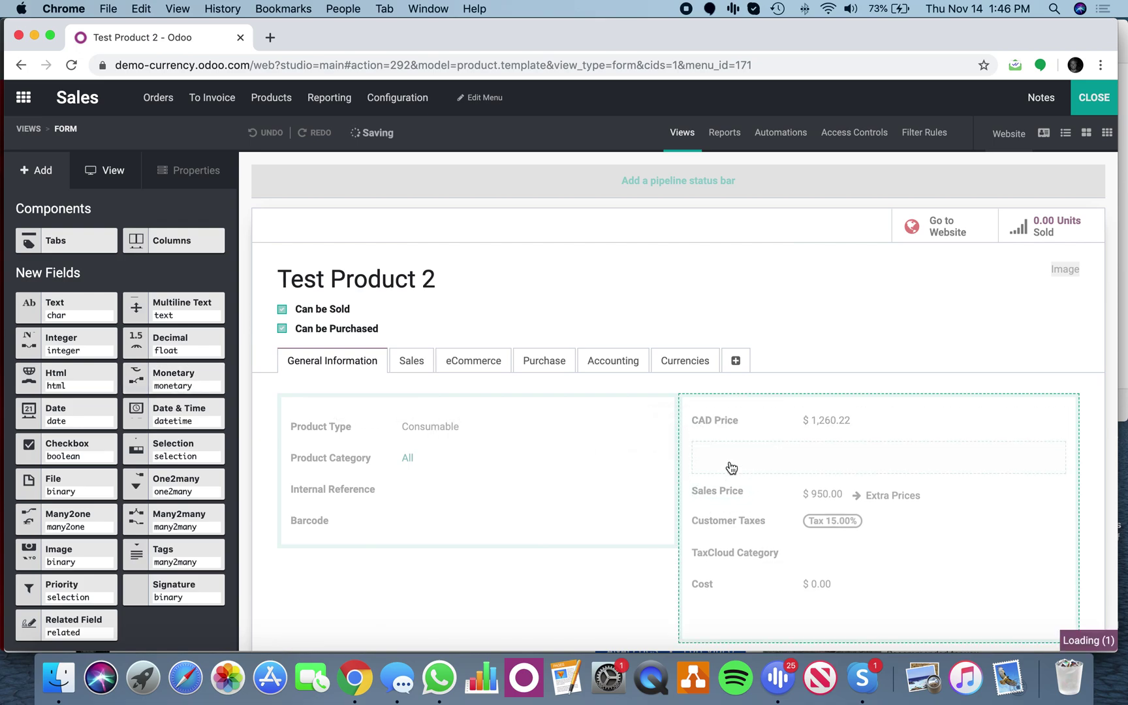
text(EU Pricing)
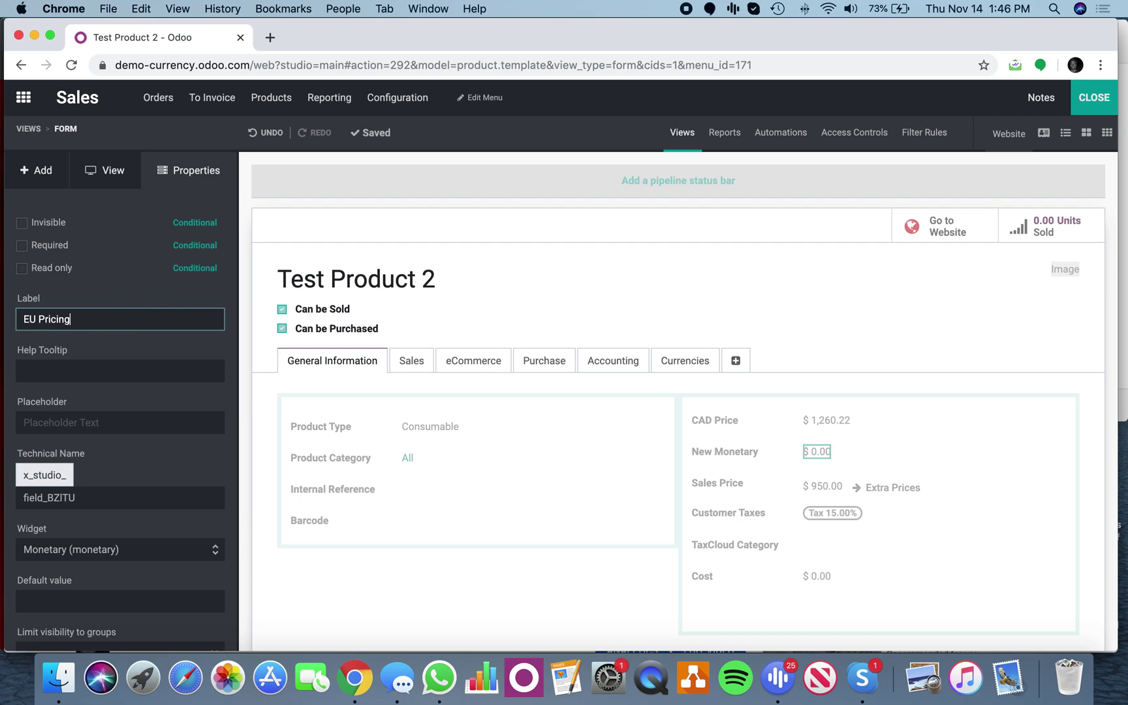
key(Return)
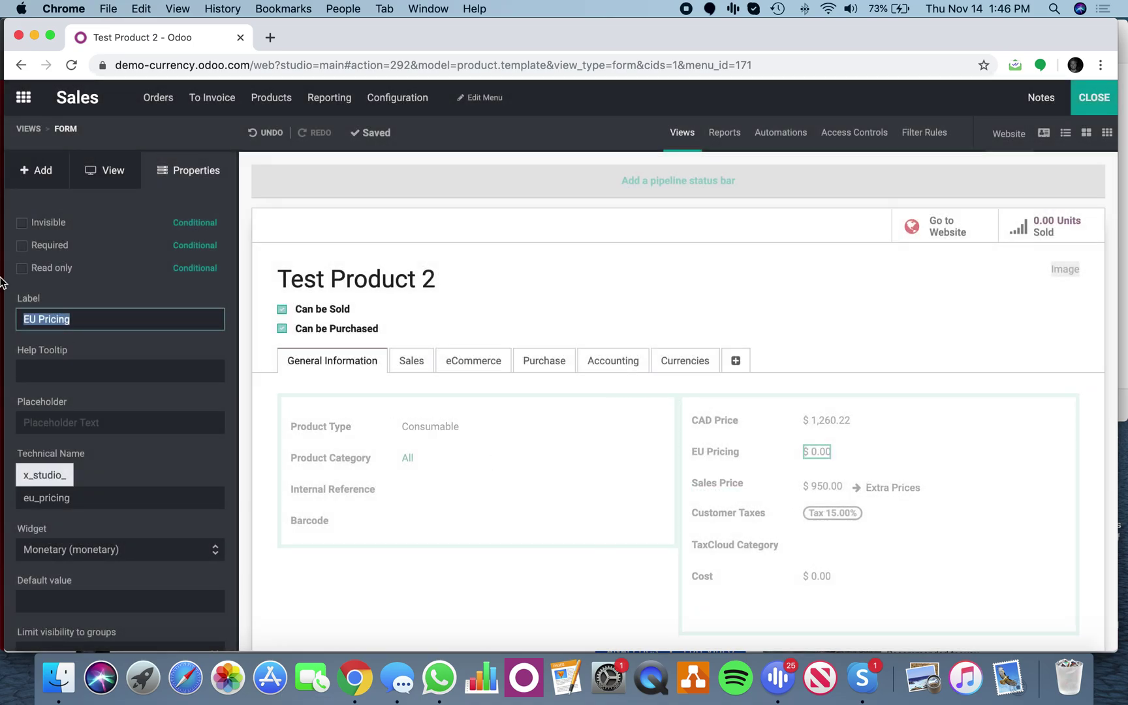
scroll(89, 543, down, 2)
click(44, 621)
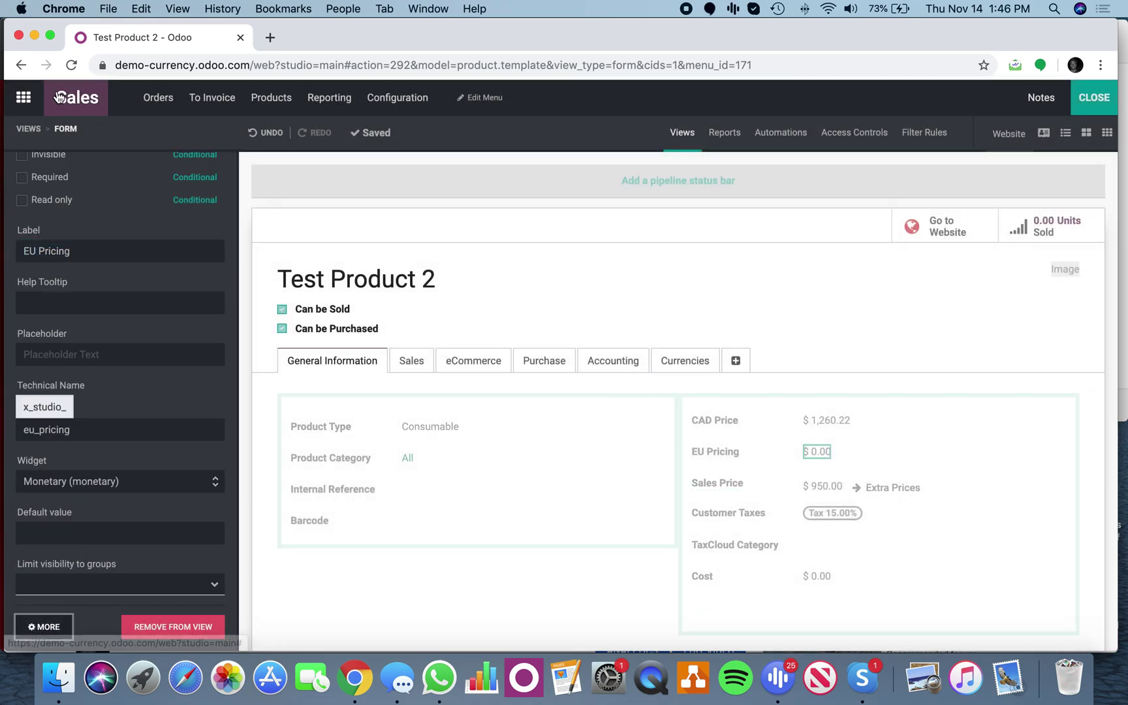
click(46, 194)
Write the compute code: for each record, set x_studio_eu_pricing using the pasted x_studio_field_Er7dA rate
scroll(220, 486, down, 5)
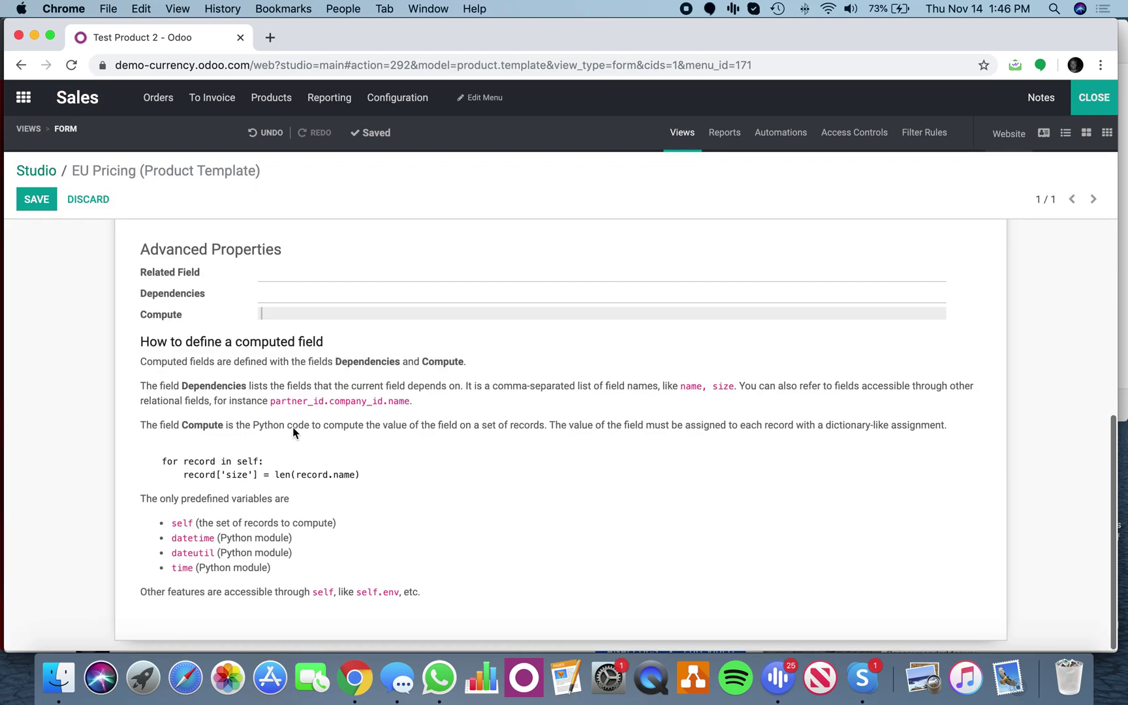
click(307, 313)
text(for reco)
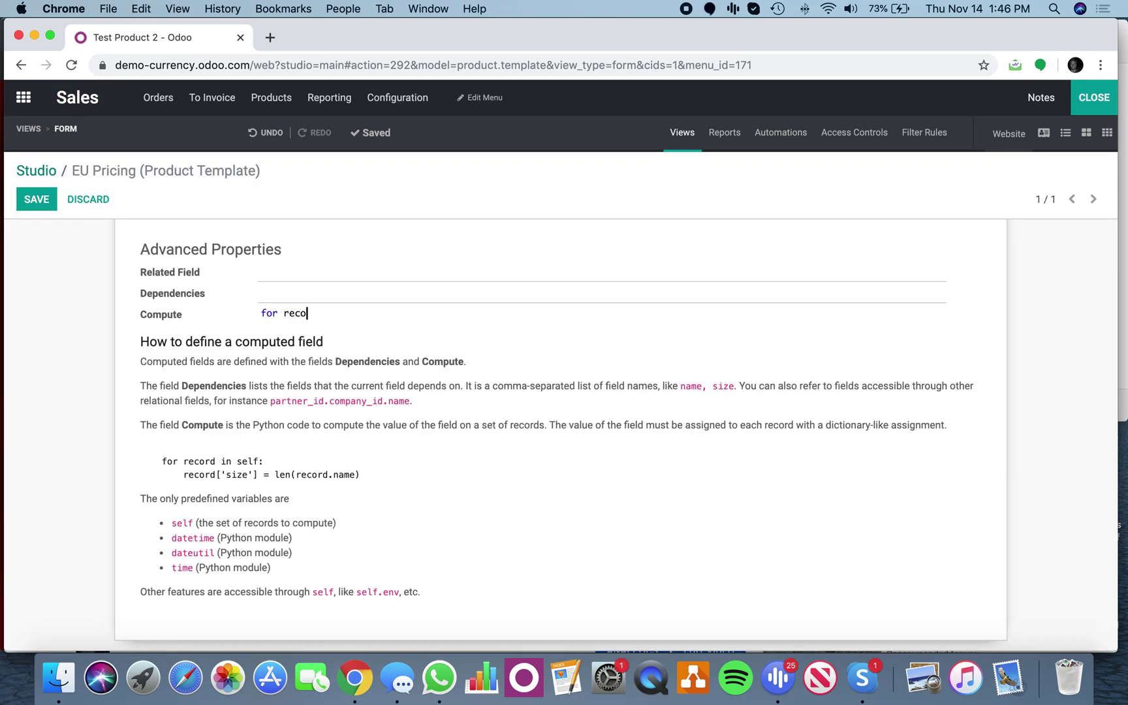
text(rd in self:)
key(Return)
text(reco)
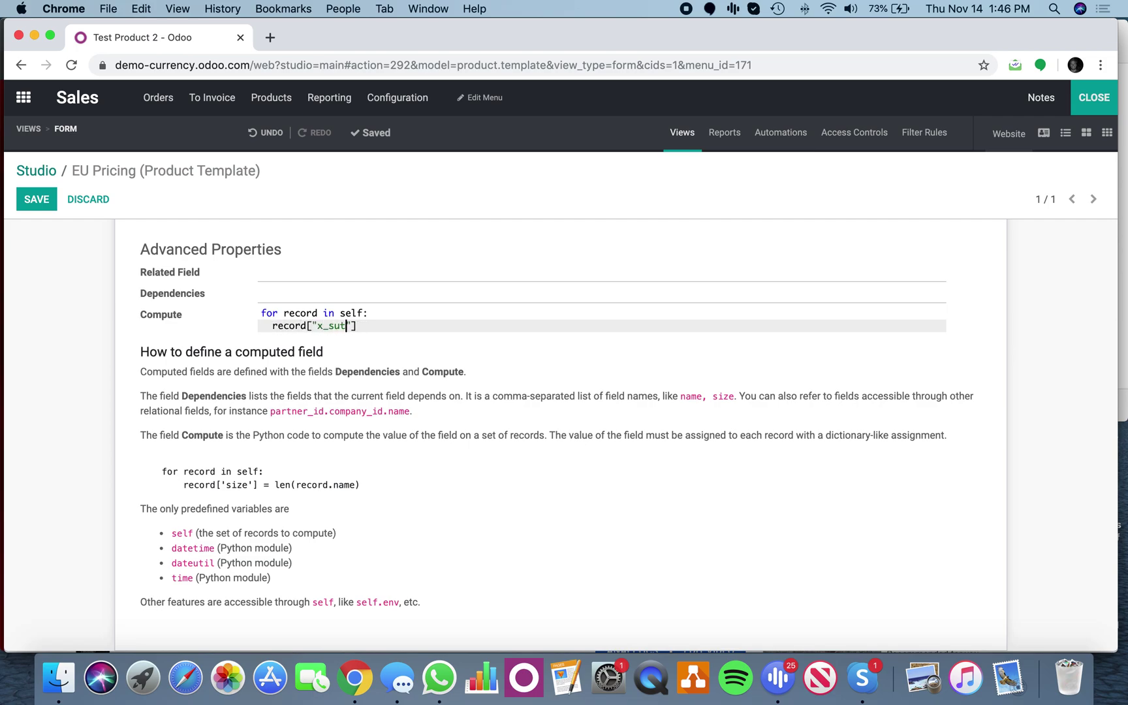
text(rd["x_studio)
scroll(562, 431, up, 5)
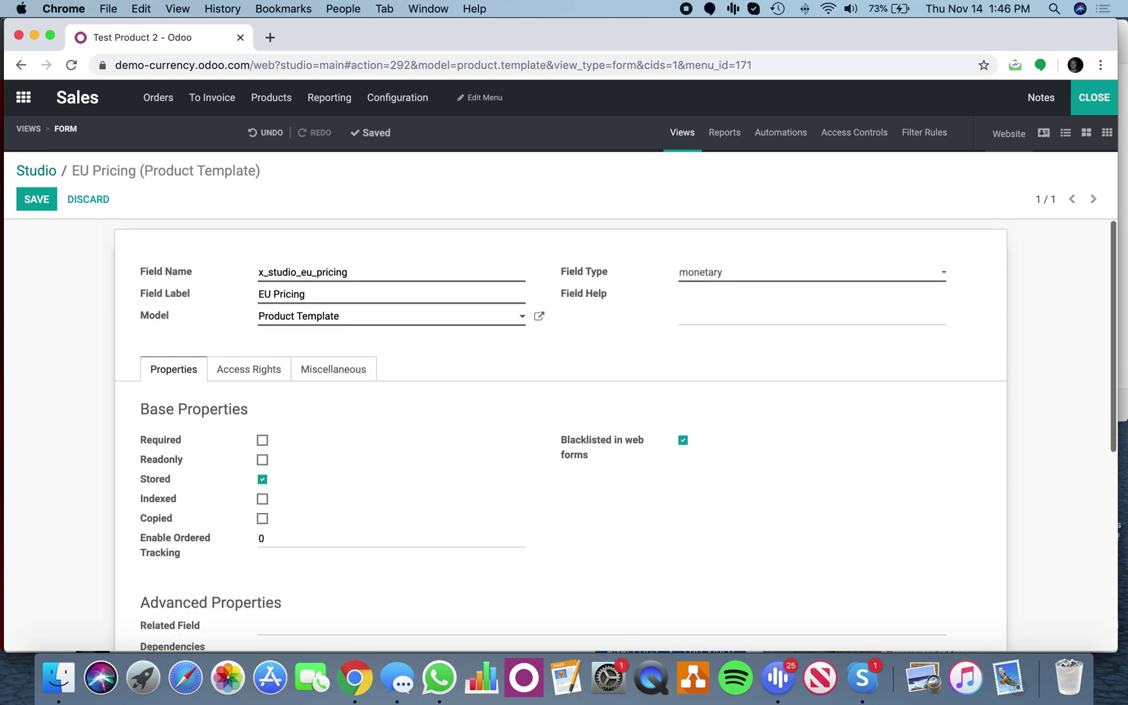
scroll(562, 431, down, 5)
text(_studio_eu)
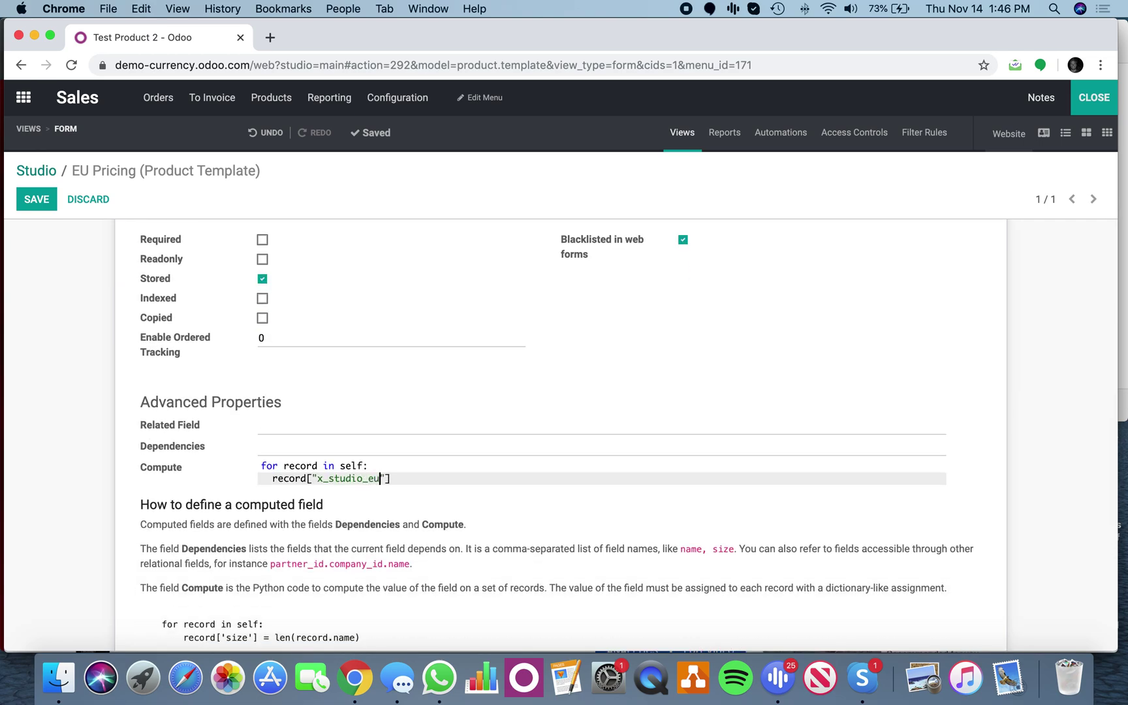
text(eu_pricing"] = recor)
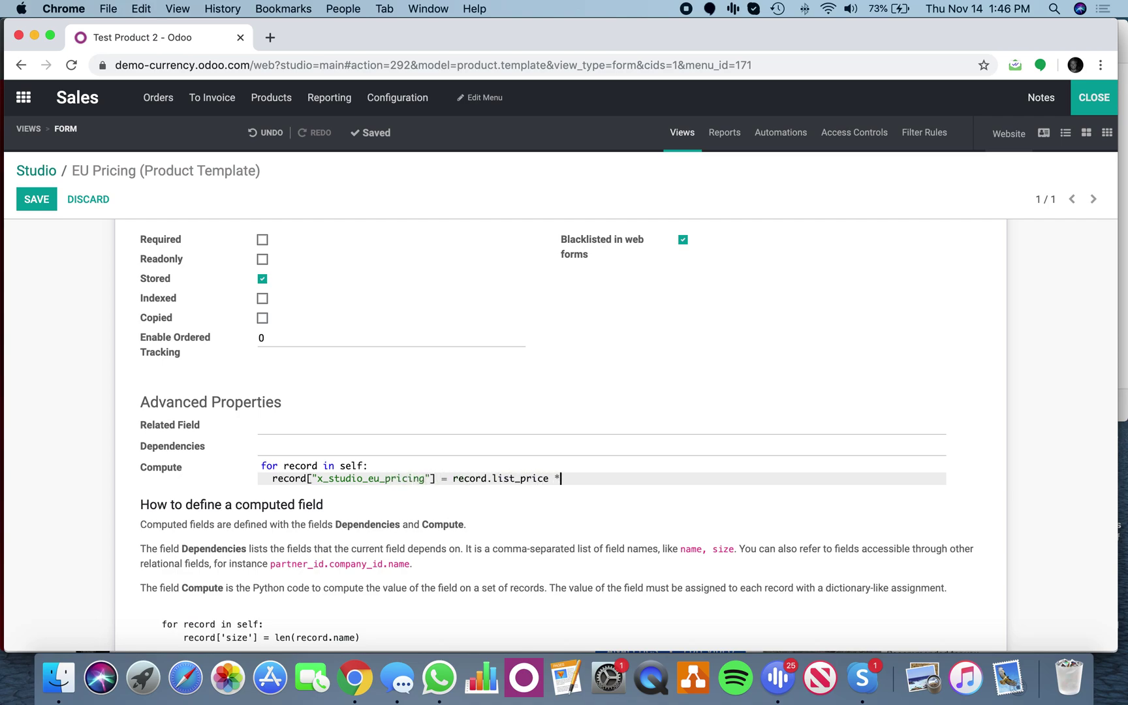
text(d.)
key(cmd+v)
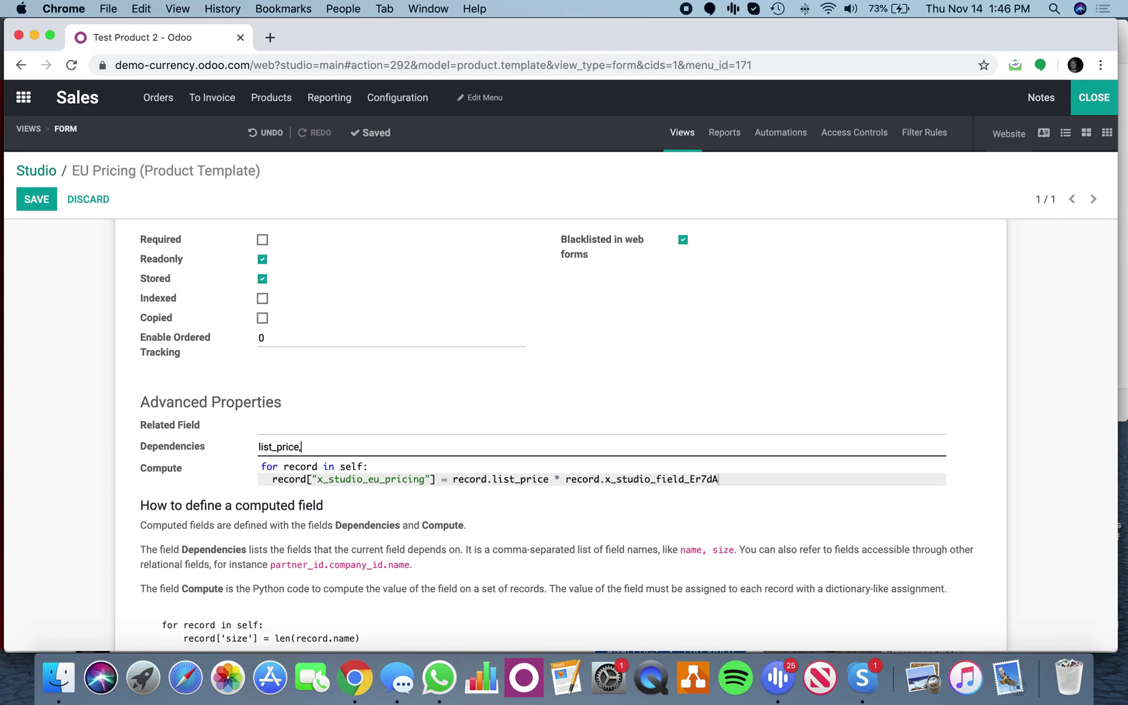
Add x_studio_field_Er7dA to the dependencies after list_price and save the field
text(x_studio_field_Er7dA)
click(39, 203)
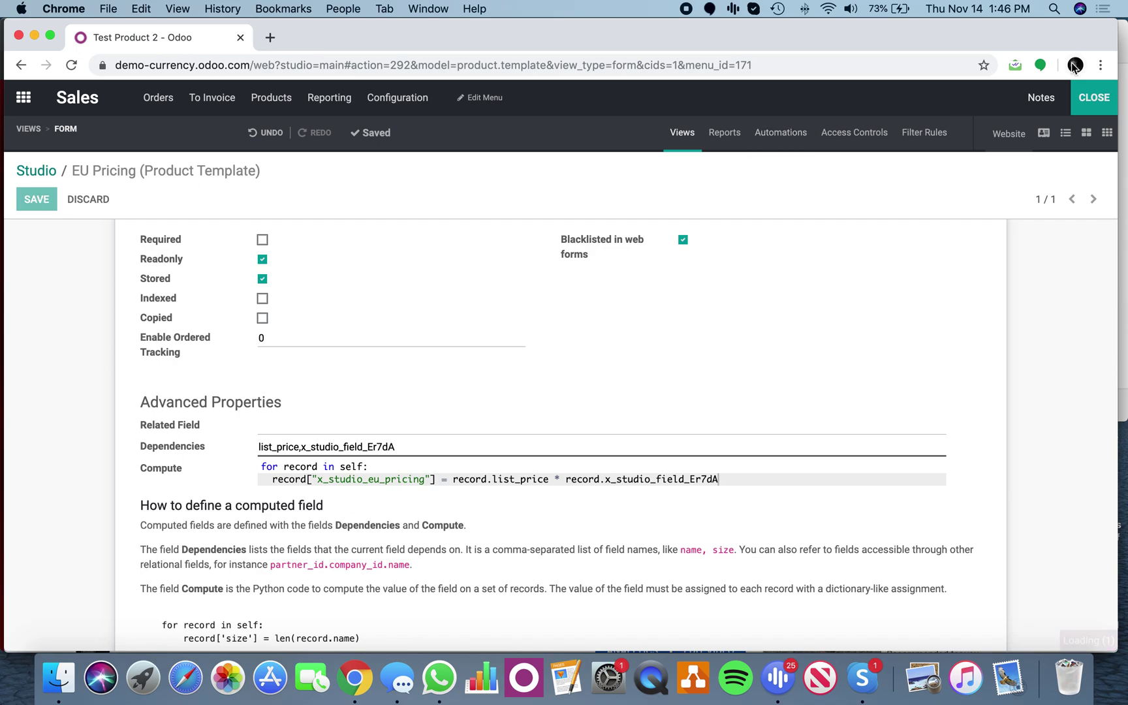
click(1102, 99)
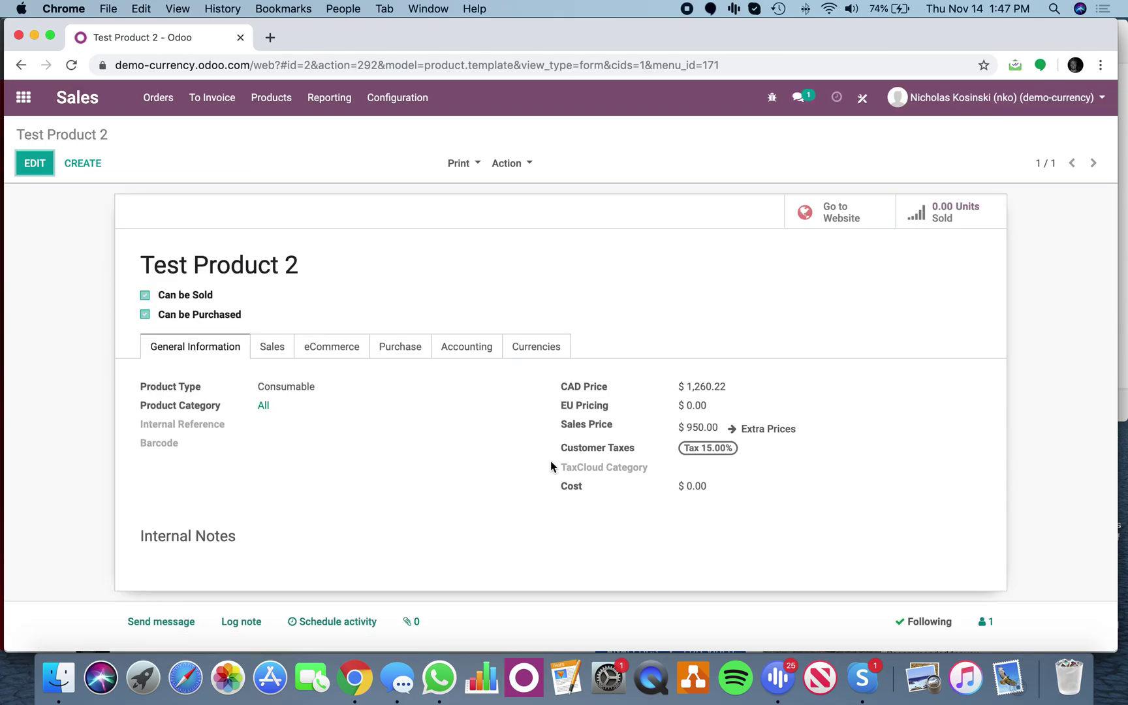
Set Test Product 2's Currency EU to EUR and save the product
click(34, 167)
click(538, 365)
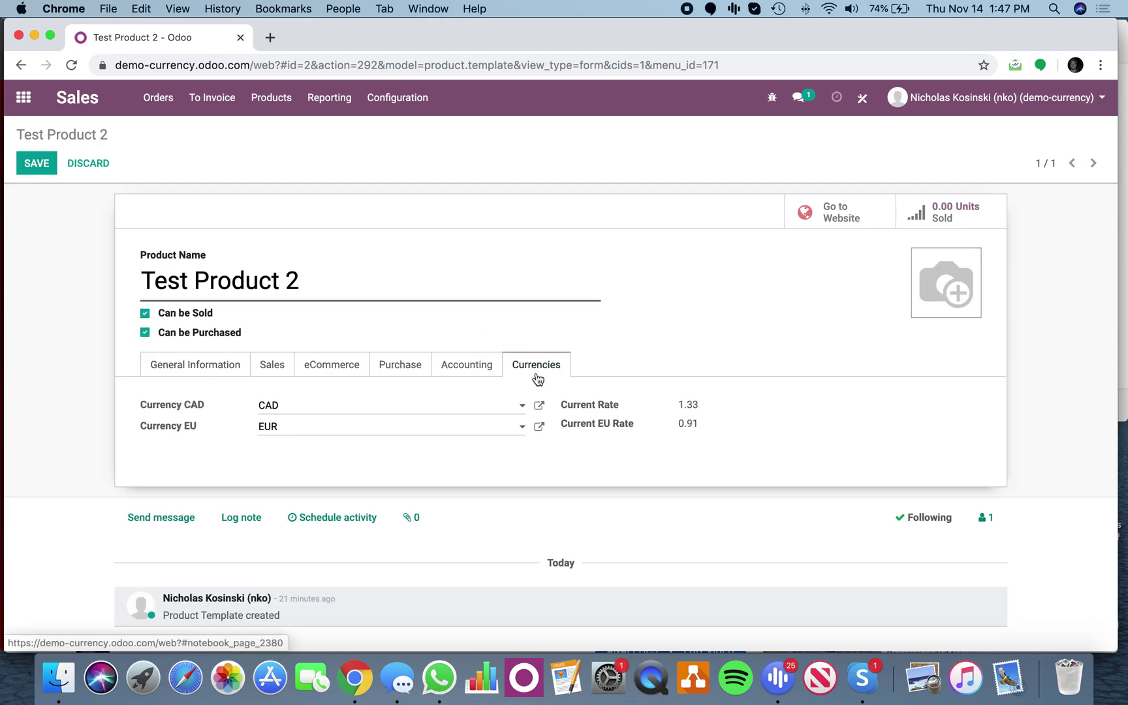
click(462, 427)
click(453, 470)
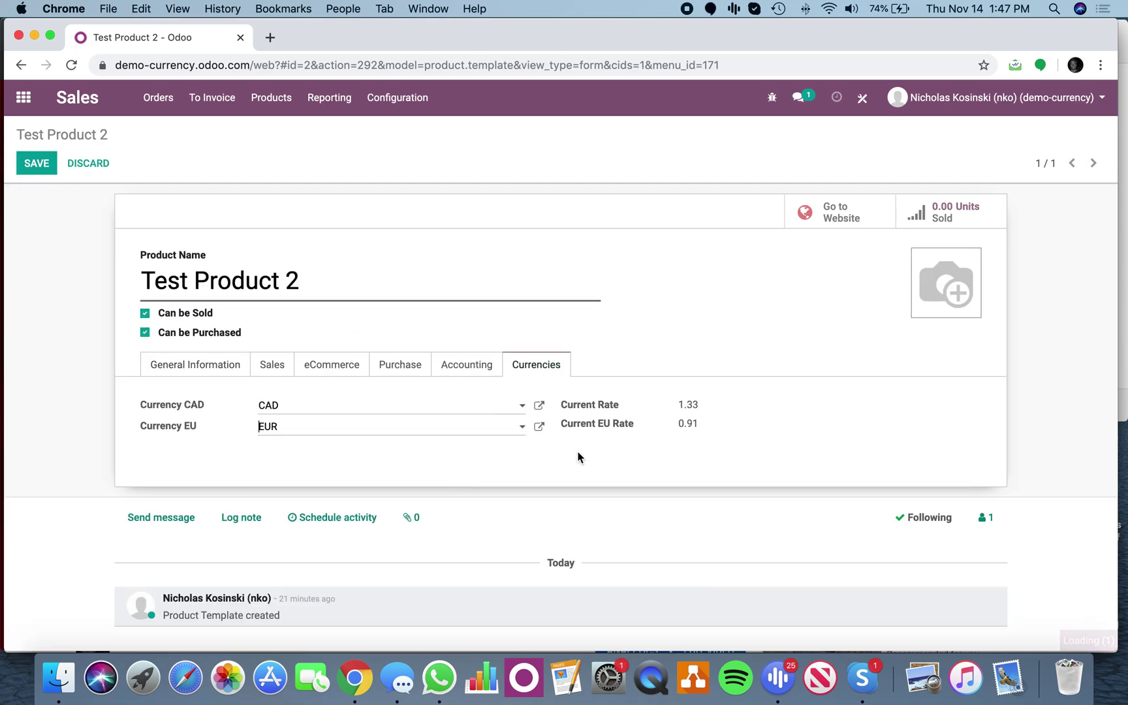
click(55, 167)
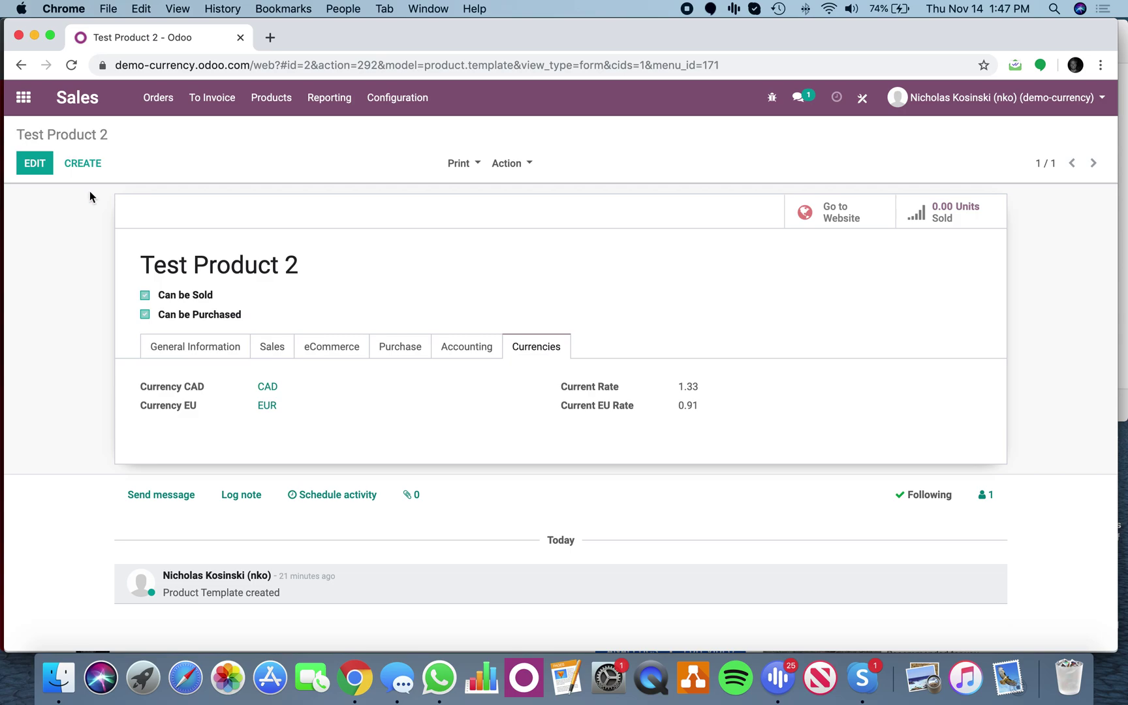
Change the Sales Price to $10,950.00 and save, so EU Pricing recomputes to $9,957.26
click(209, 356)
drag(713, 399, 677, 400)
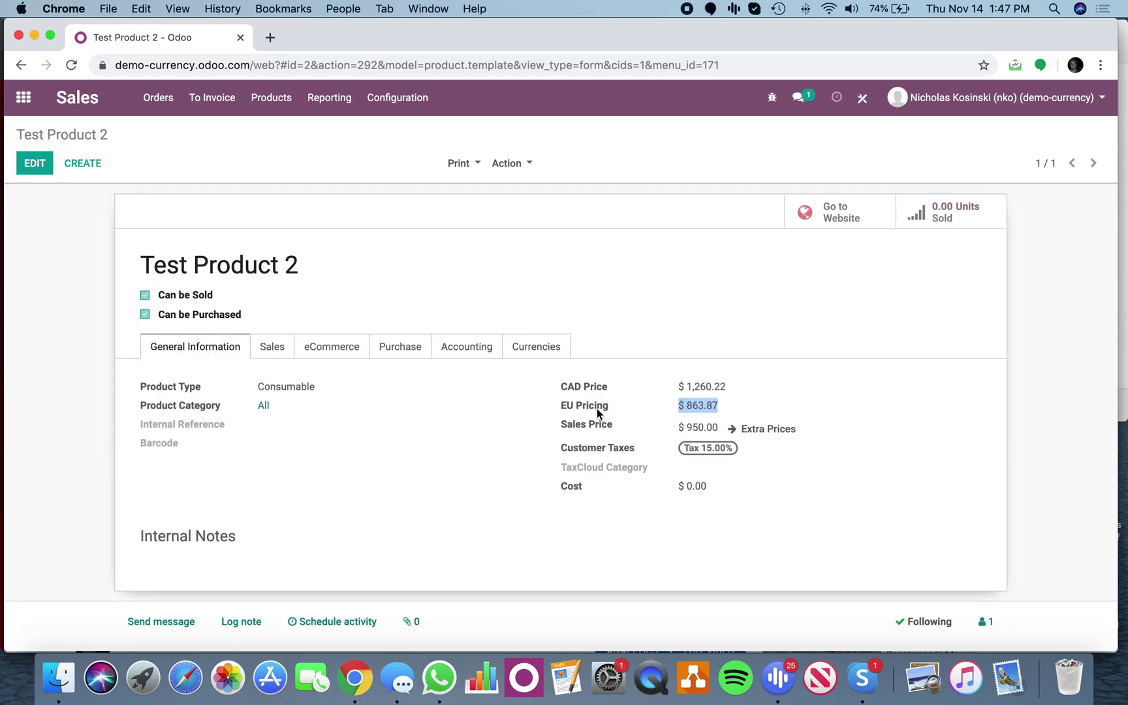
click(34, 163)
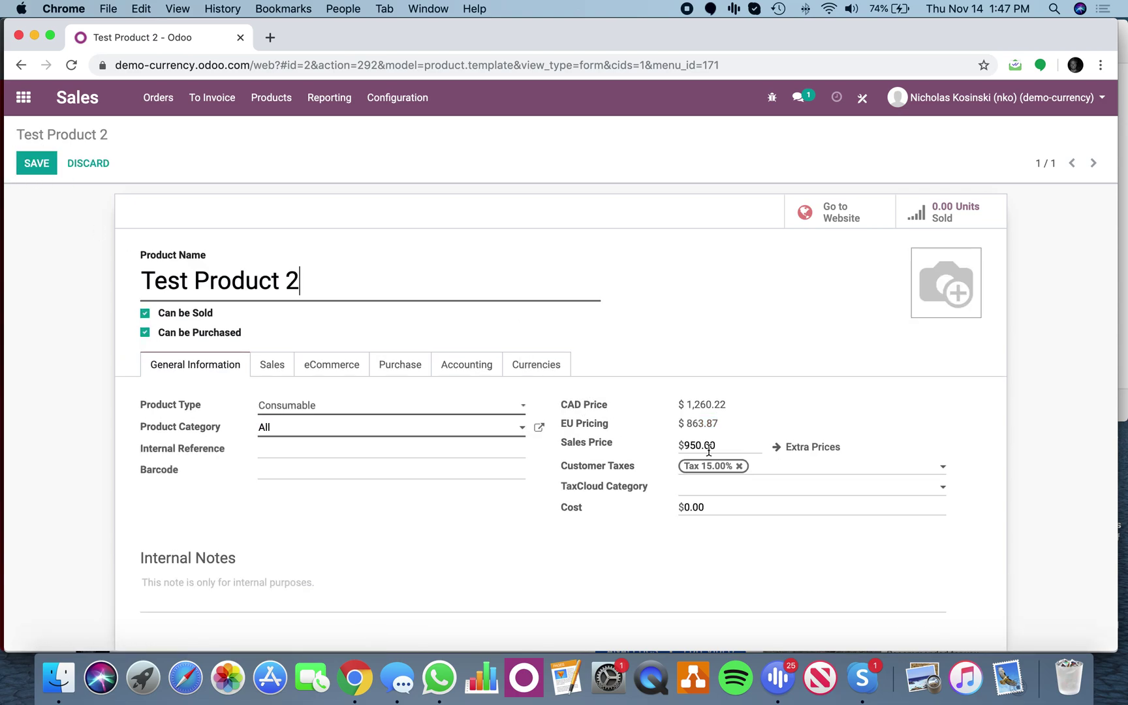
click(683, 445)
text(10)
click(45, 165)
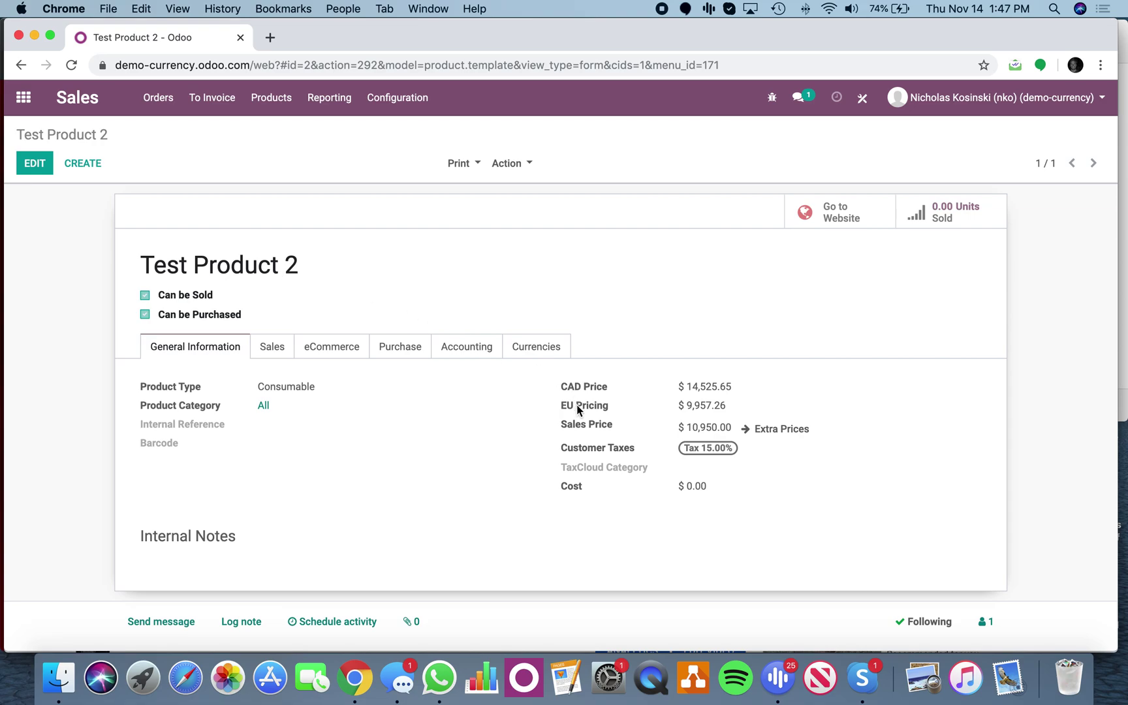
mouse_move(577, 407)
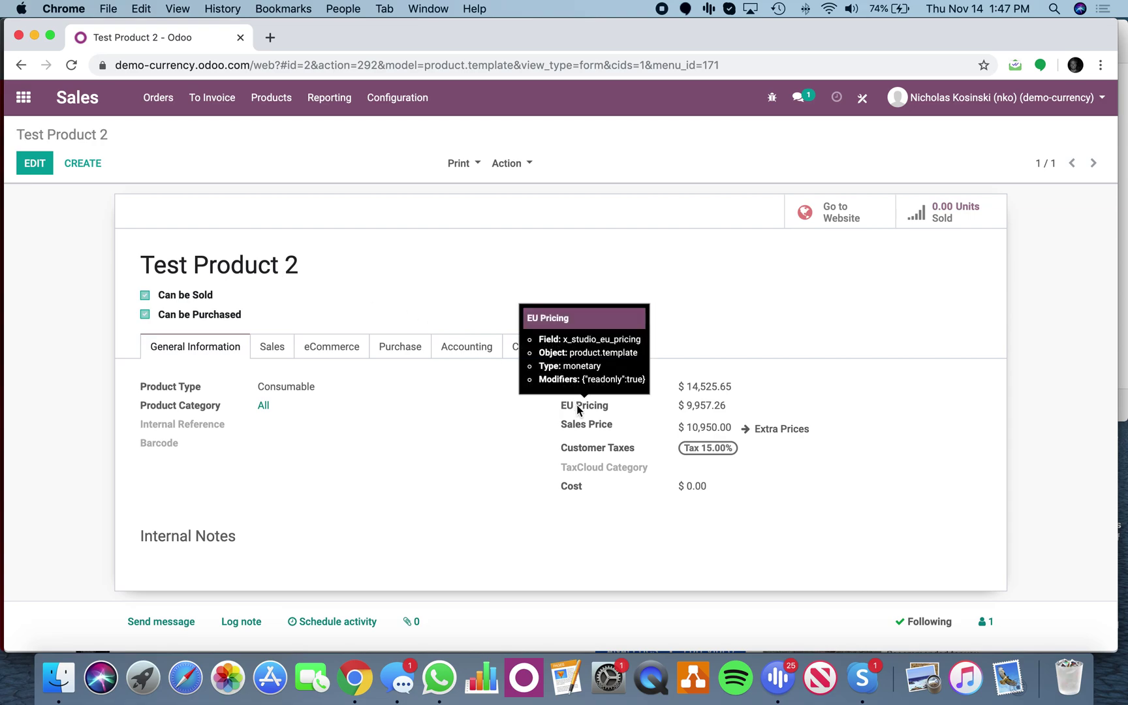
click(18, 111)
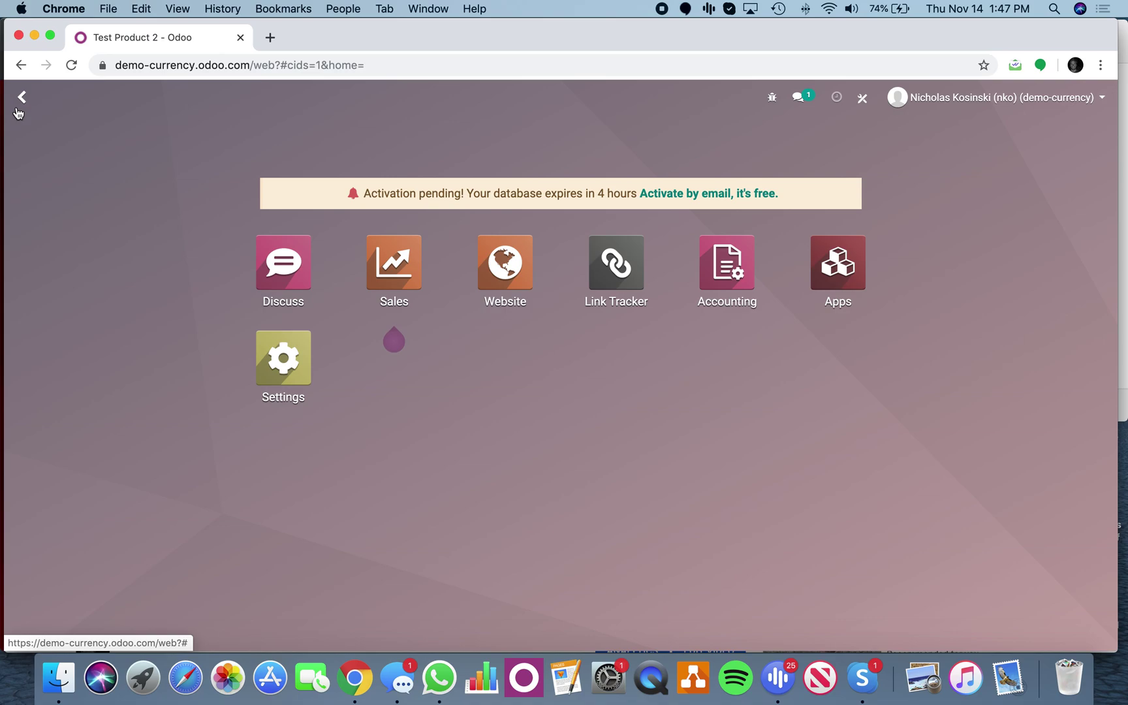
Open the Website app and go to the live website
text(websit)
key(Return)
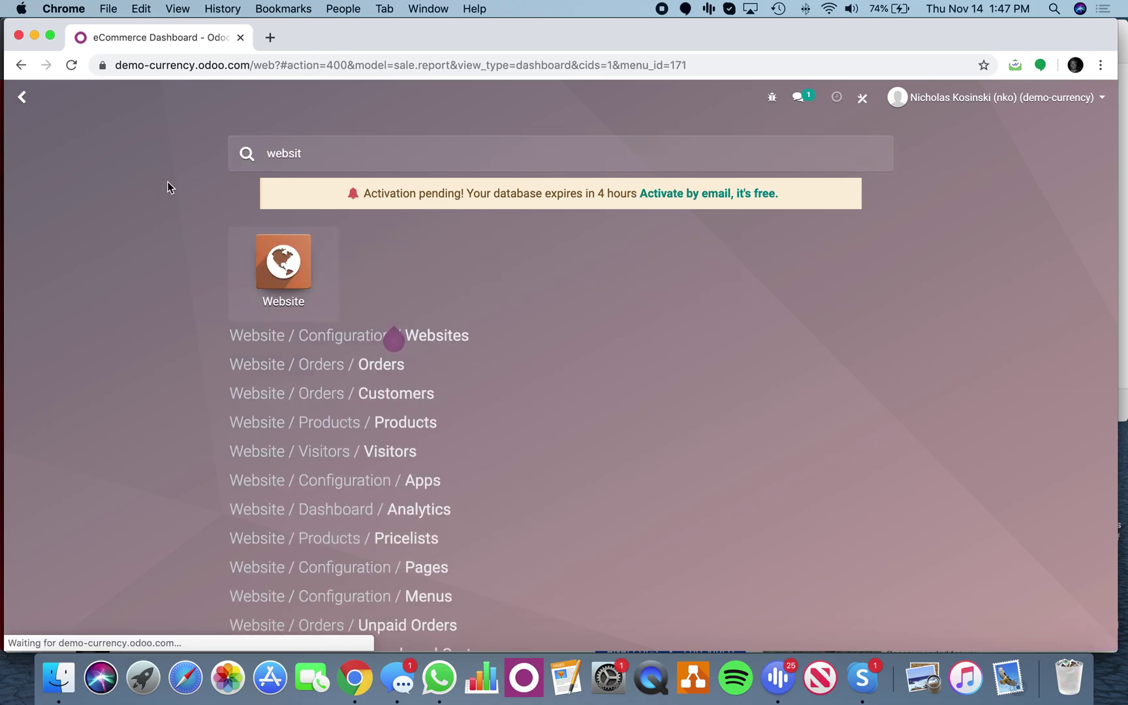
click(65, 164)
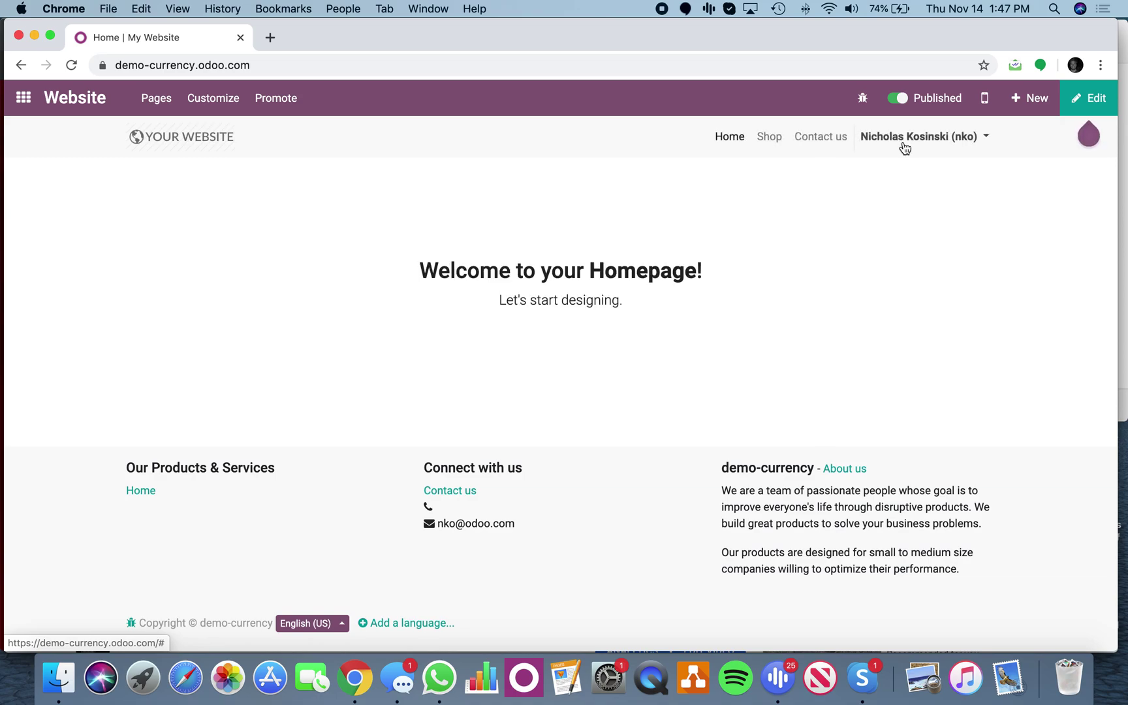
Browse page templates in the website's HTML/CSS/JS editor, then close it and return to Customize
click(210, 101)
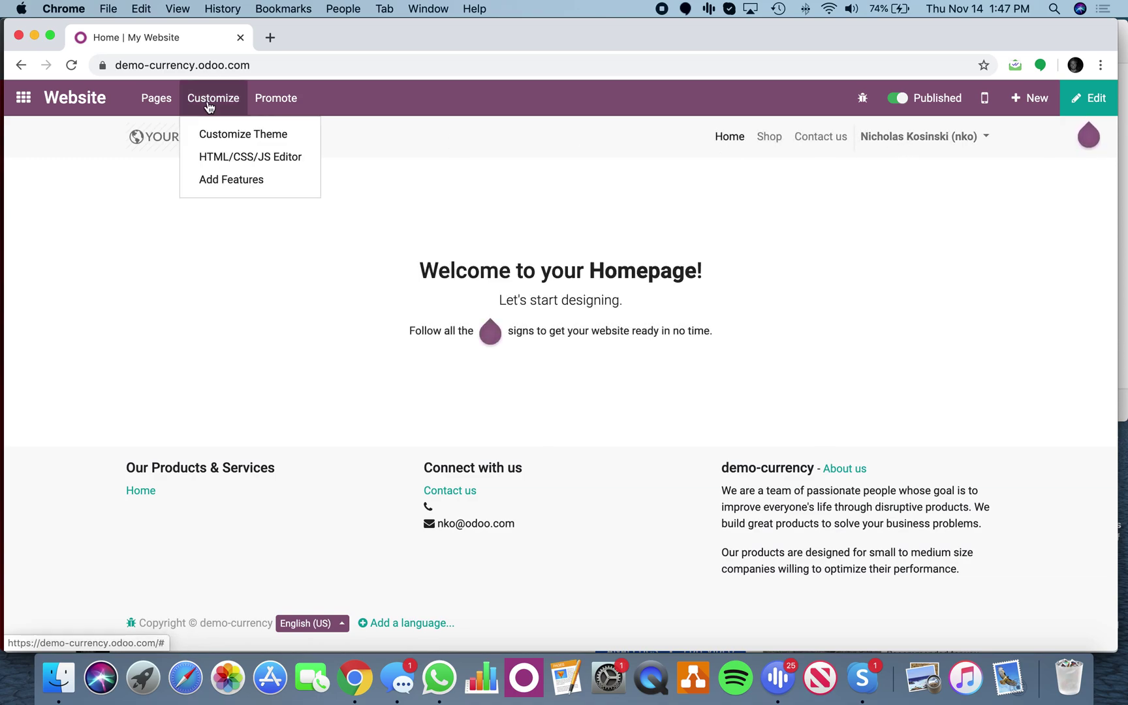
click(213, 158)
click(765, 140)
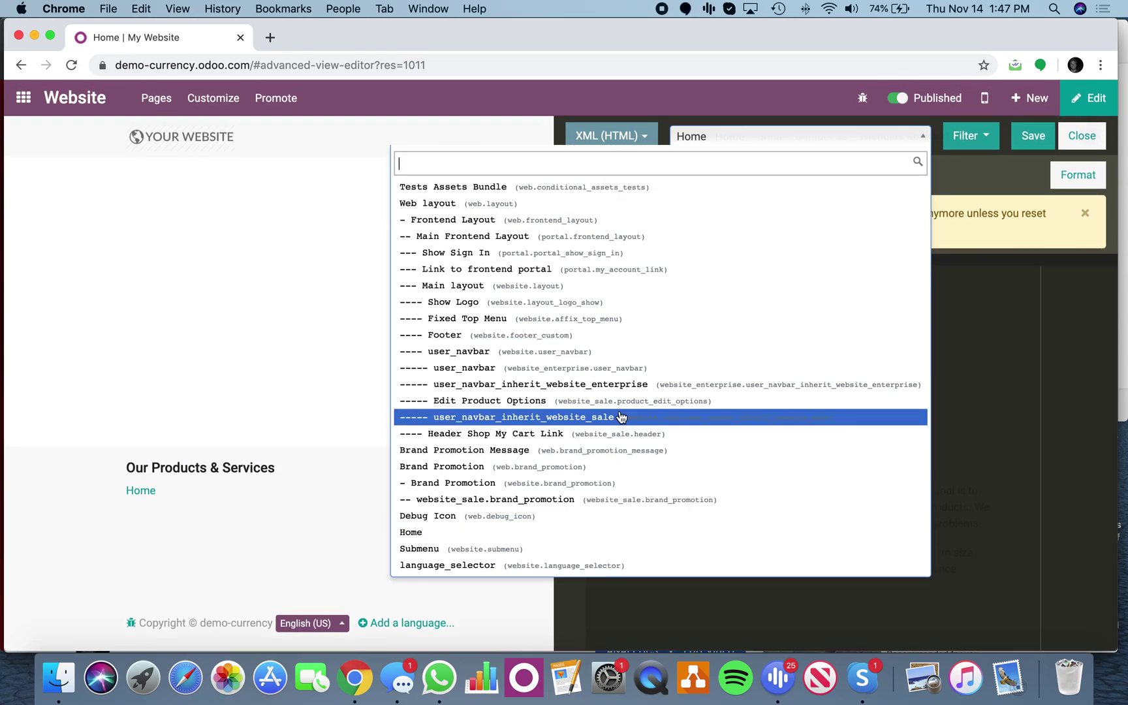
click(1076, 140)
click(1081, 136)
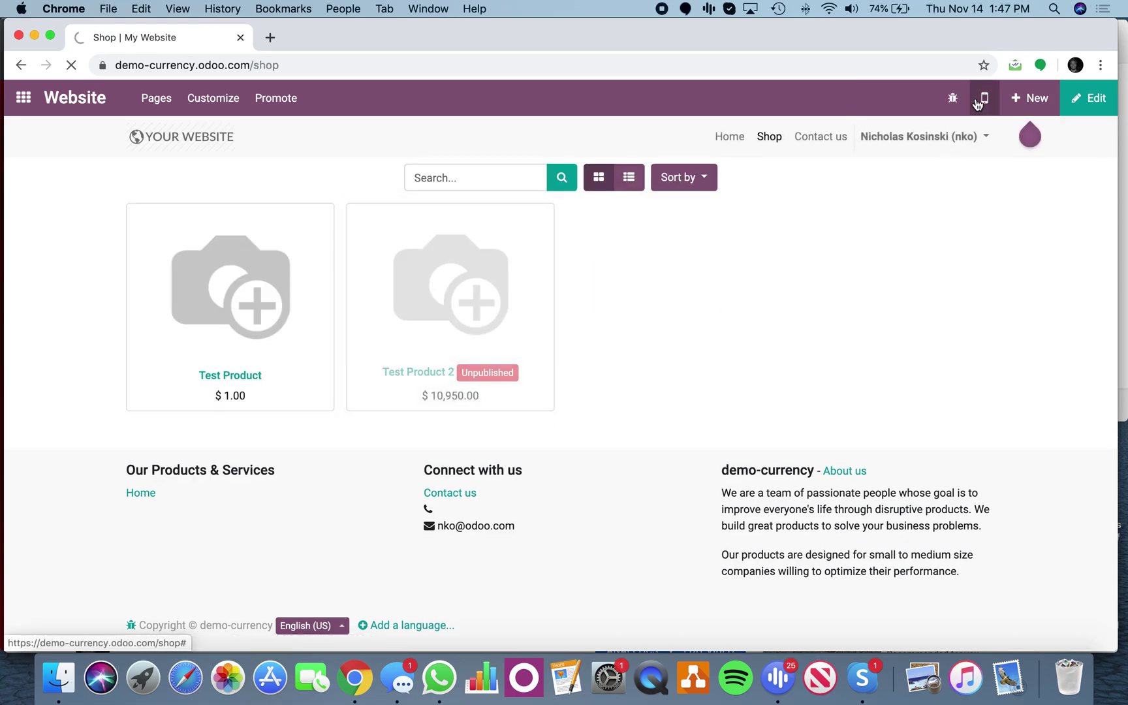
click(239, 100)
Below the cad_price line, add <p>European Pricing</p> and <p t-field="product.x_studio_eu_pricing"/>, then save
click(245, 157)
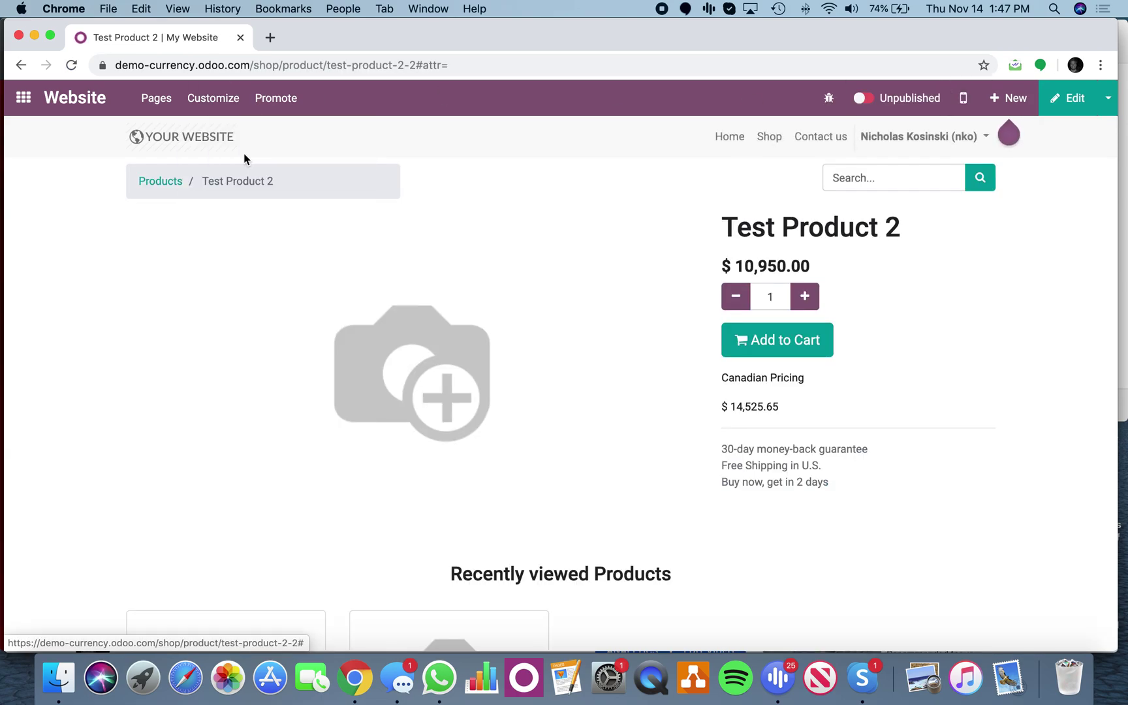
scroll(873, 477, down, 10)
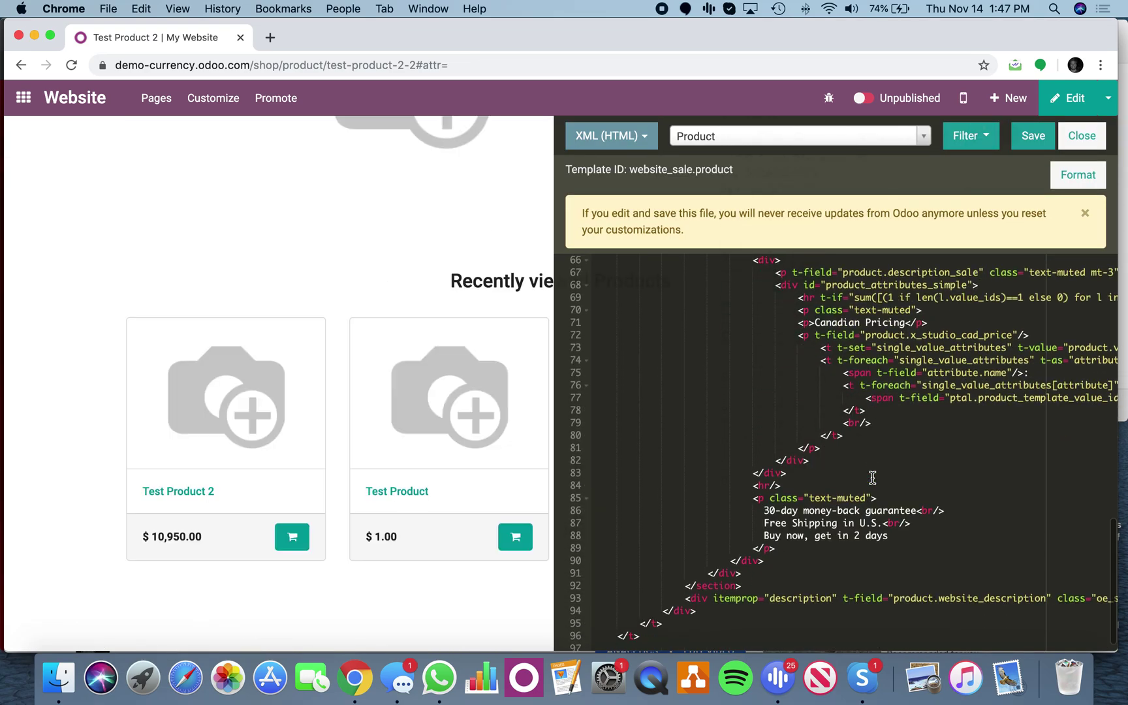
scroll(872, 479, up, 1)
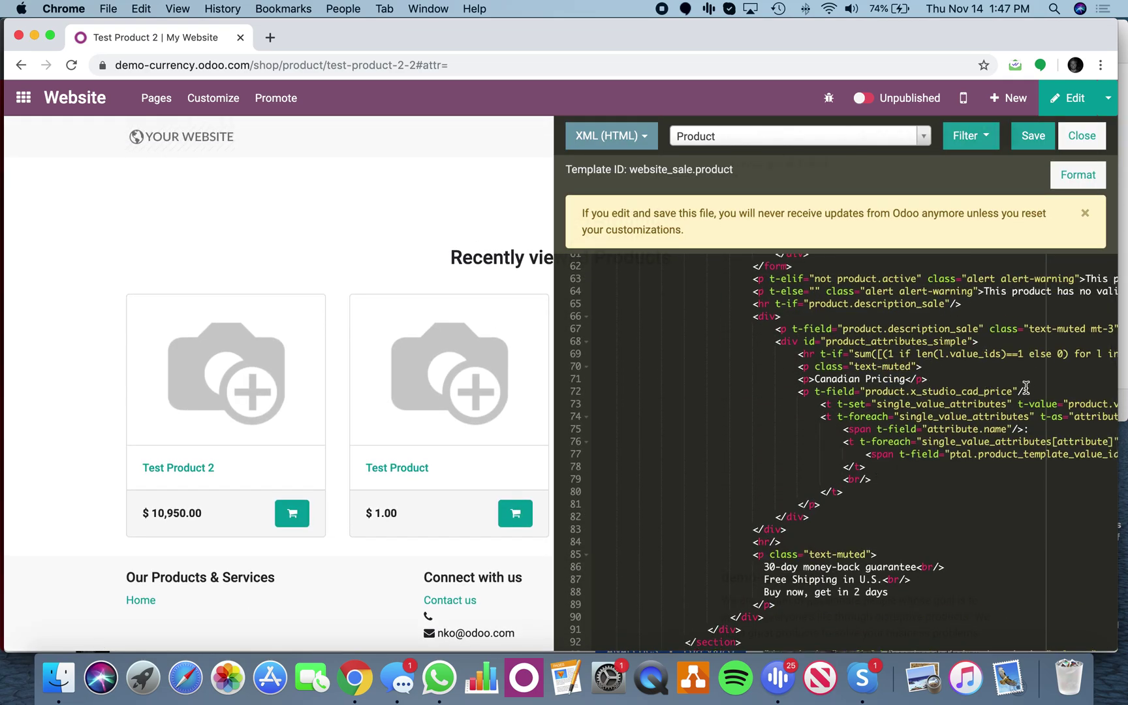
key(Return)
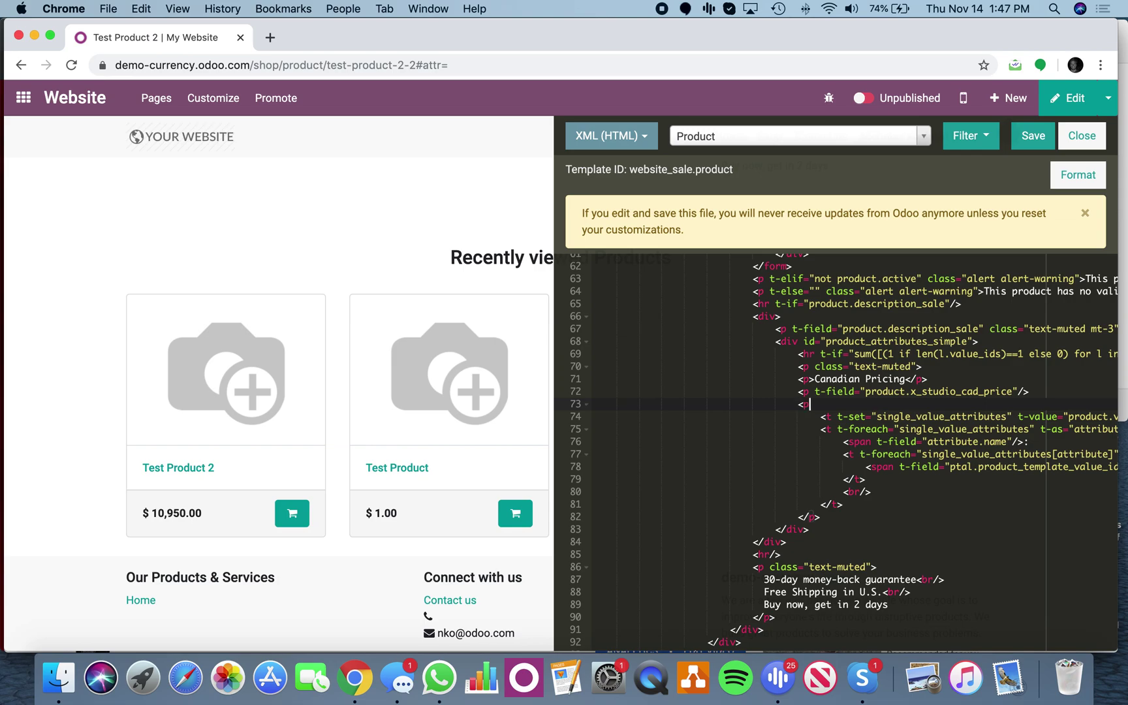
text(<p>)
text(European Pricing</p>)
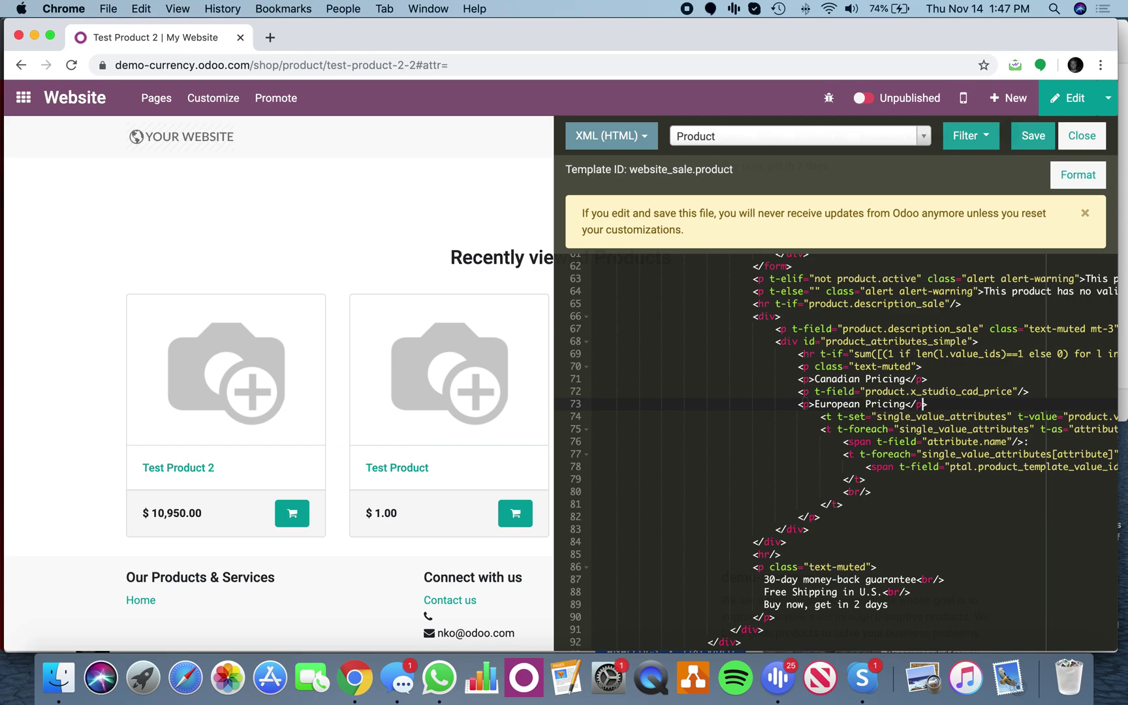
key(End)
key(Return)
text(<p t-field="product.x_studio_eu_)
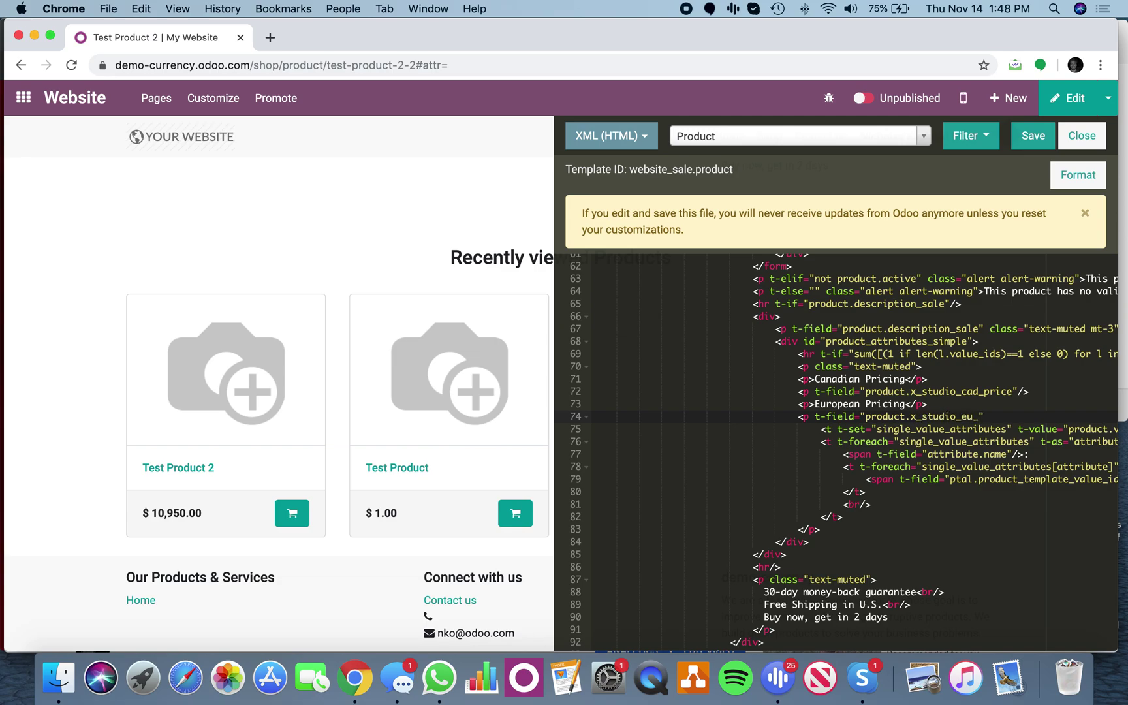
text(cing")
click(1041, 135)
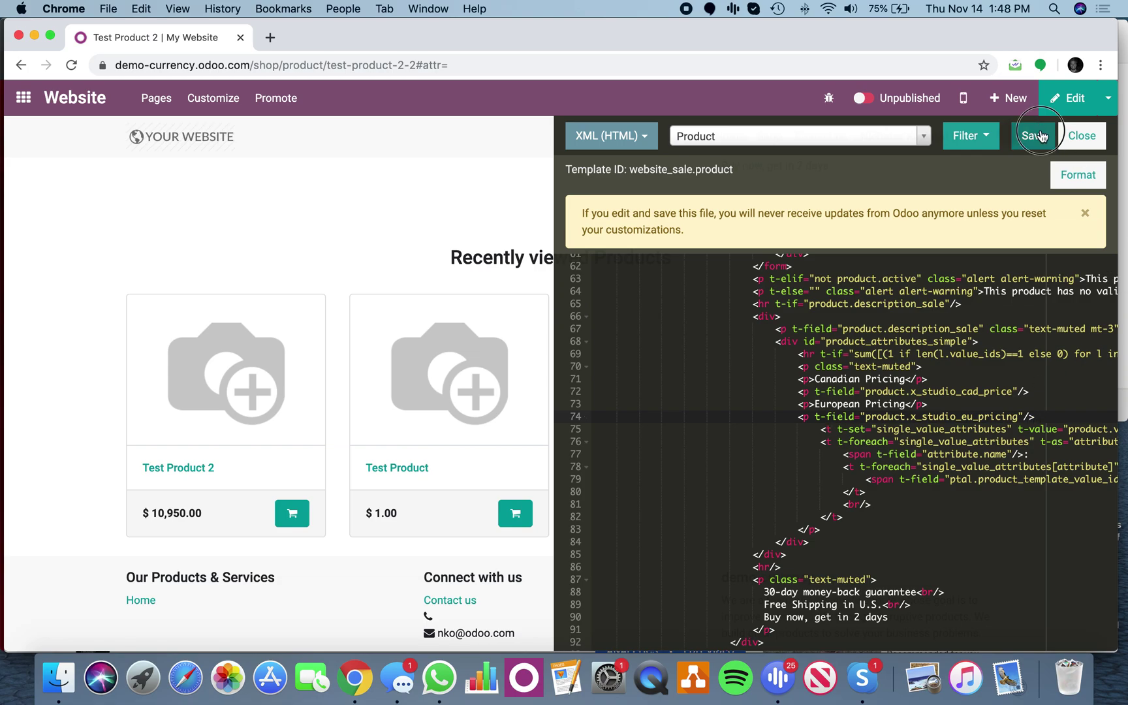
Close the XML editor and view European Pricing $9,957.26 under Canadian Pricing $14,525.65
click(1076, 136)
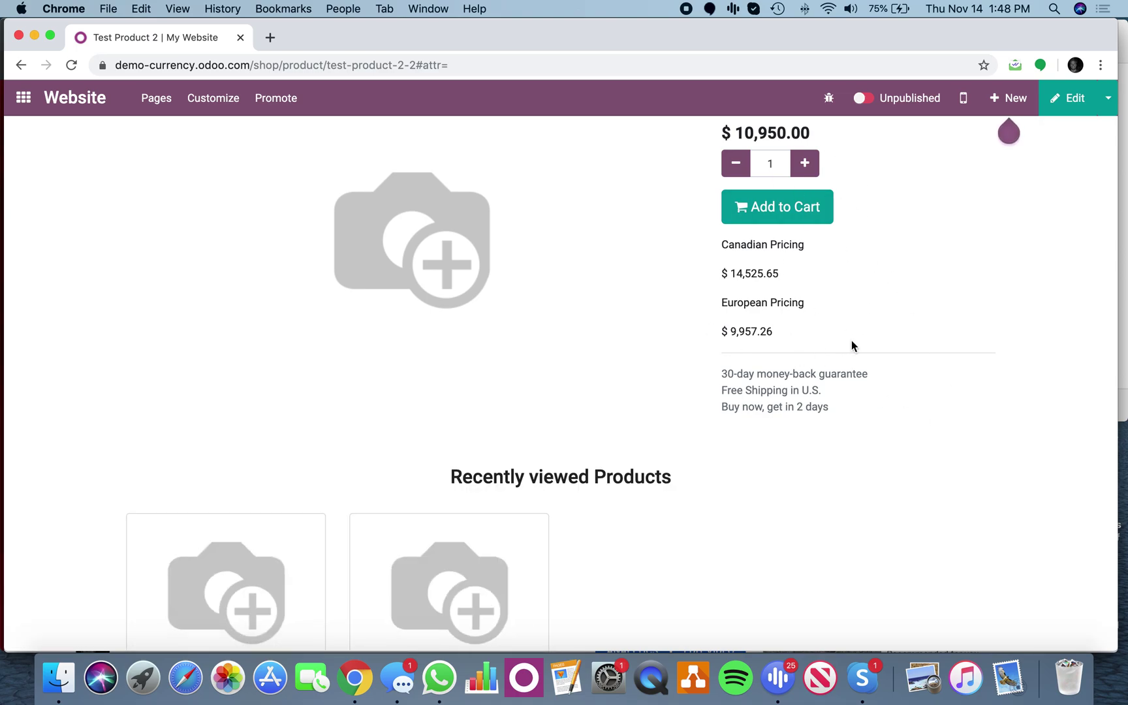
scroll(810, 285, up, 3)
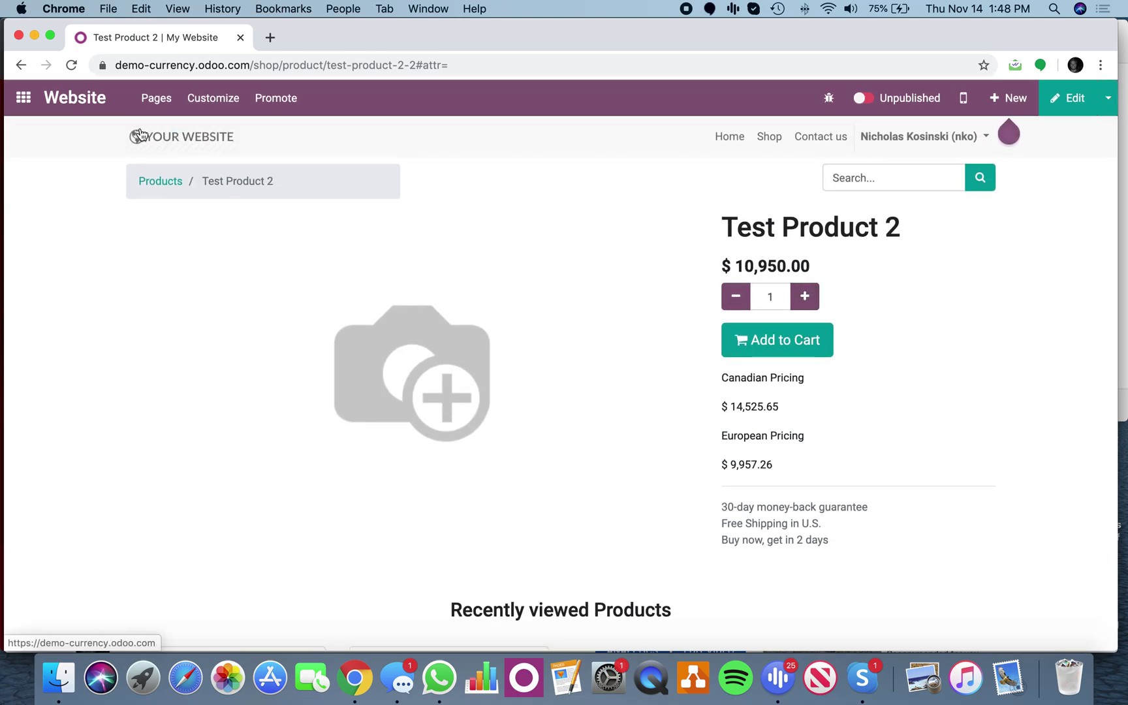